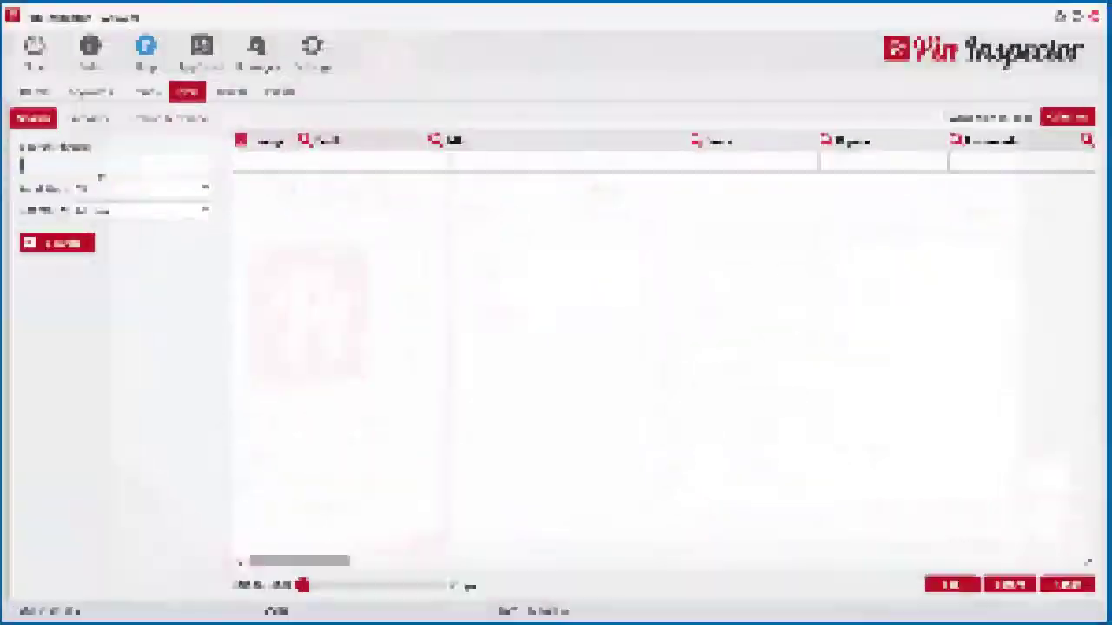
Search Pin Inspector for 50 pins matching 'home' and enlarge the result thumbnails to 78 px
type("hom")
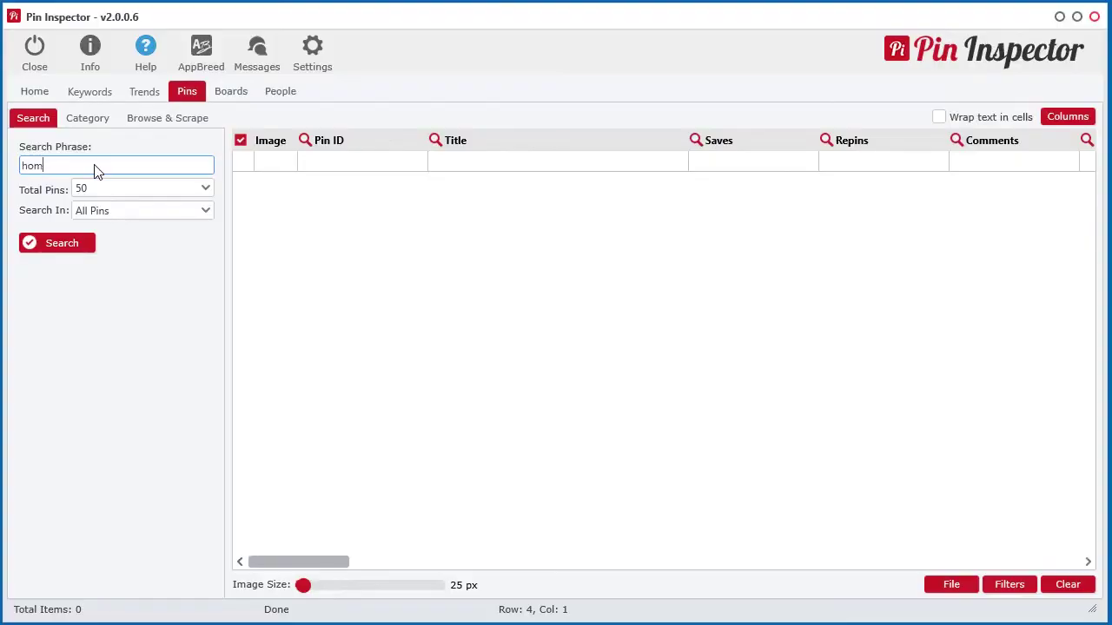
left_click(59, 243)
mouse_move(302, 586)
left_mouse_down()
mouse_move(368, 585)
mouse_move(302, 605)
left_mouse_up()
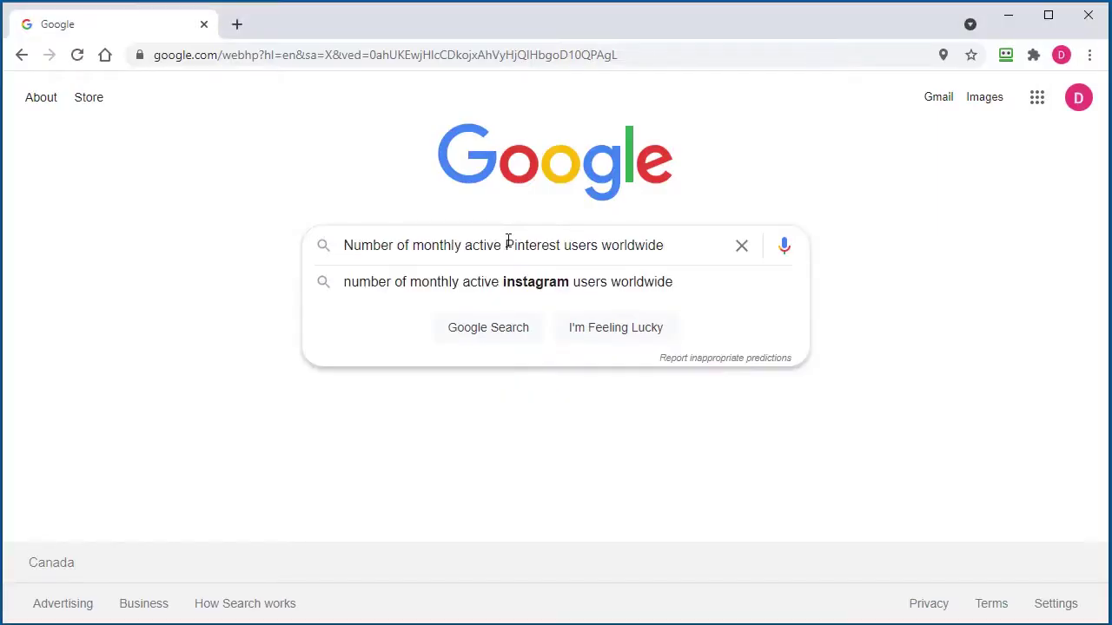
Search Google for Pinterest monthly active users and scroll to Statista's 459 million chart
key("Return")
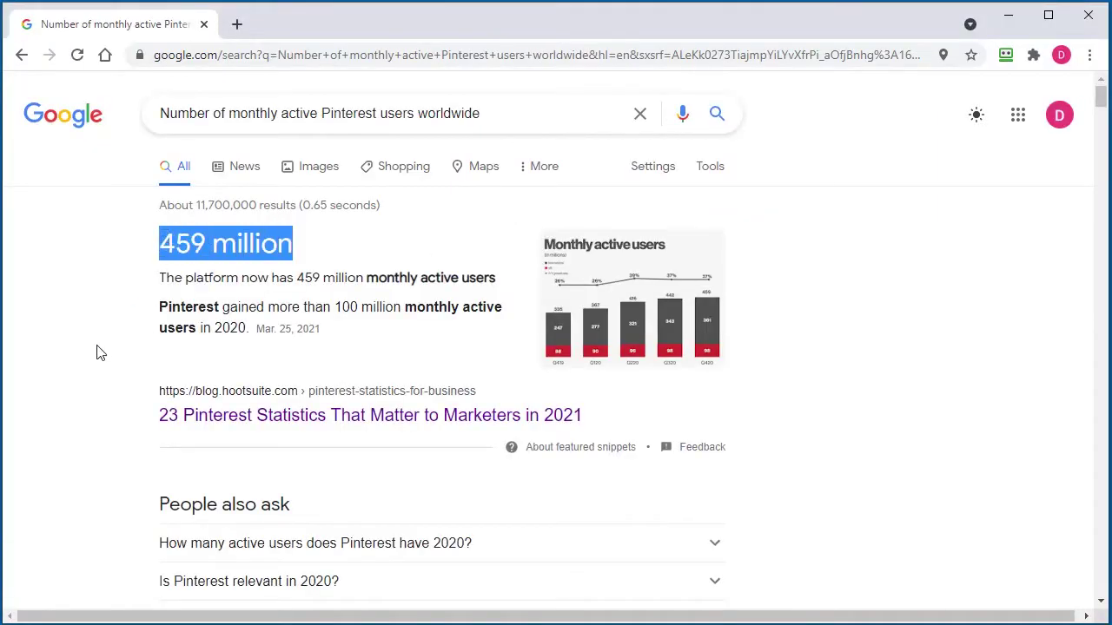
scroll(98, 364, "down", 5)
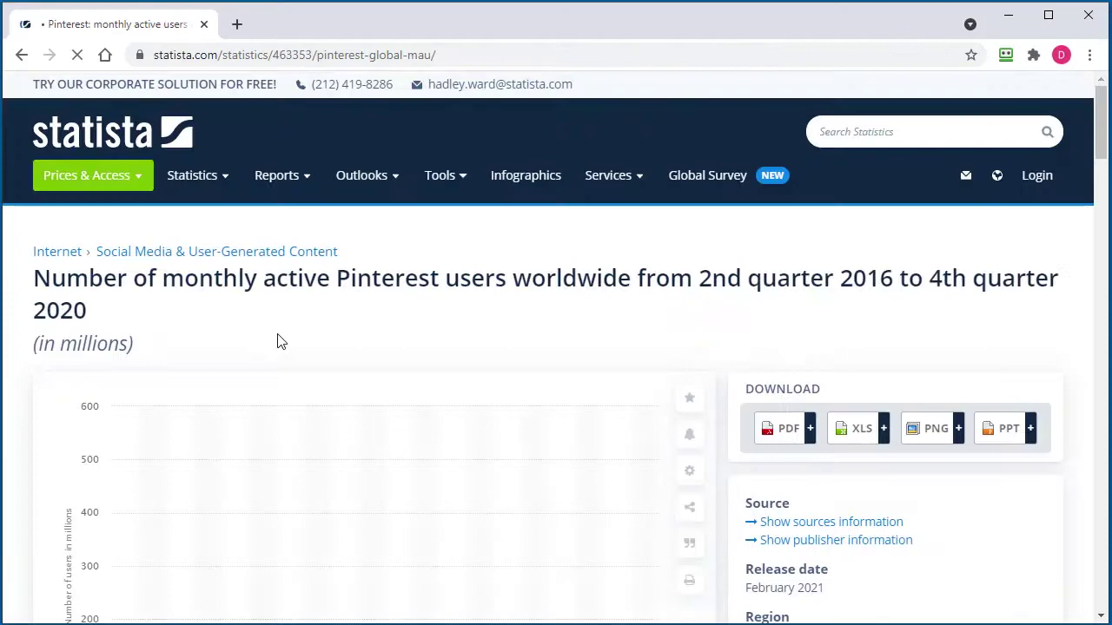
scroll(277, 337, "down", 2)
scroll(577, 467, "down", 1)
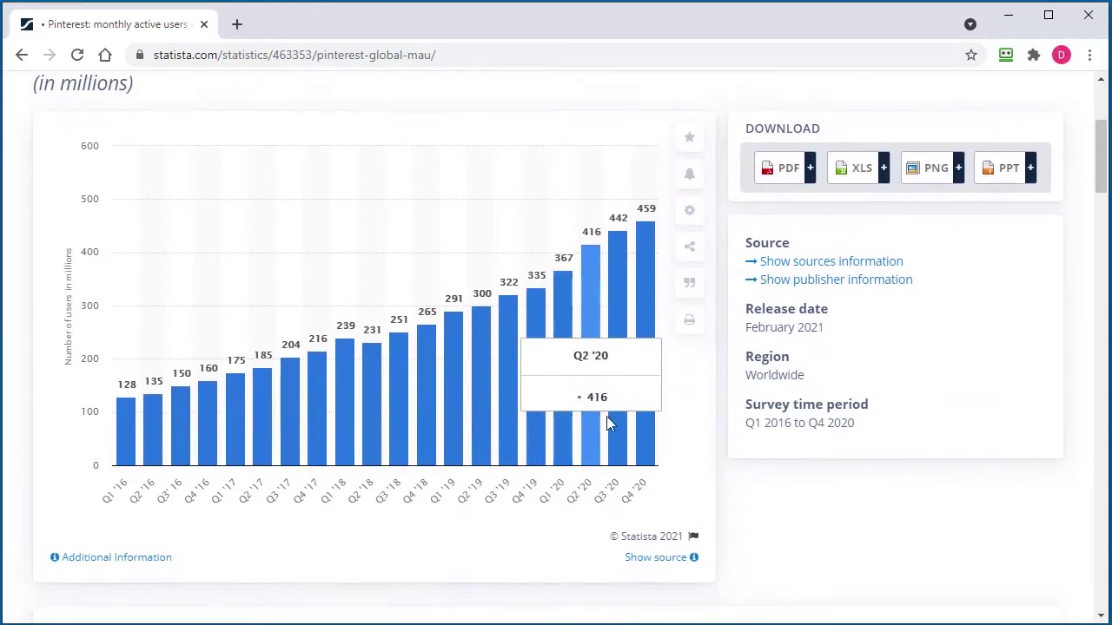
Scroll The Point page down to the insight article cards
key("alt+Tab")
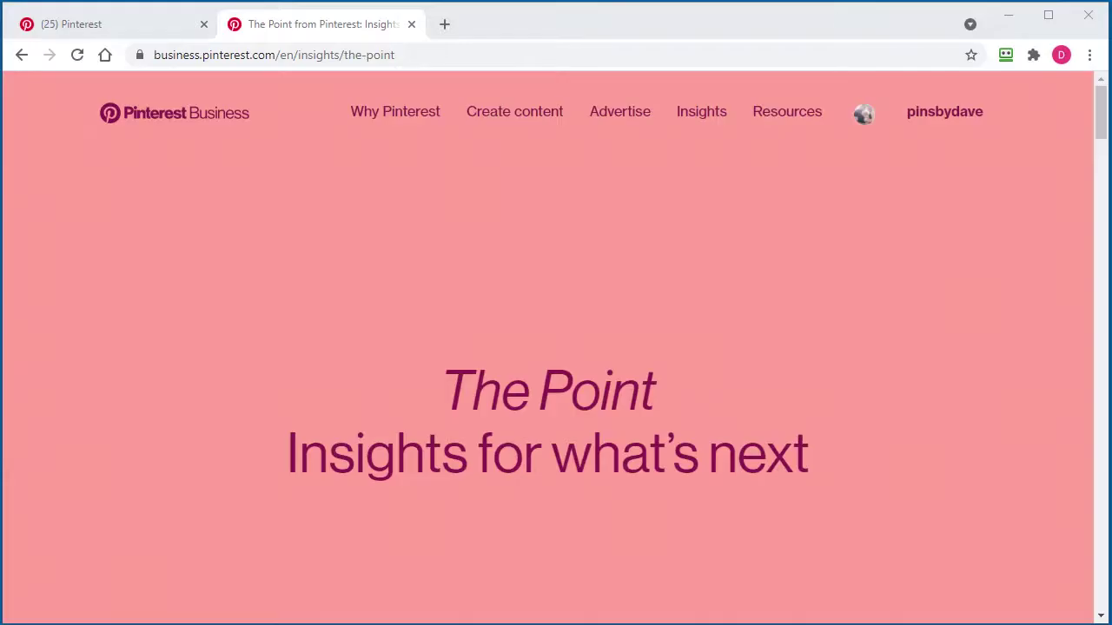
scroll(266, 251, "down", 15)
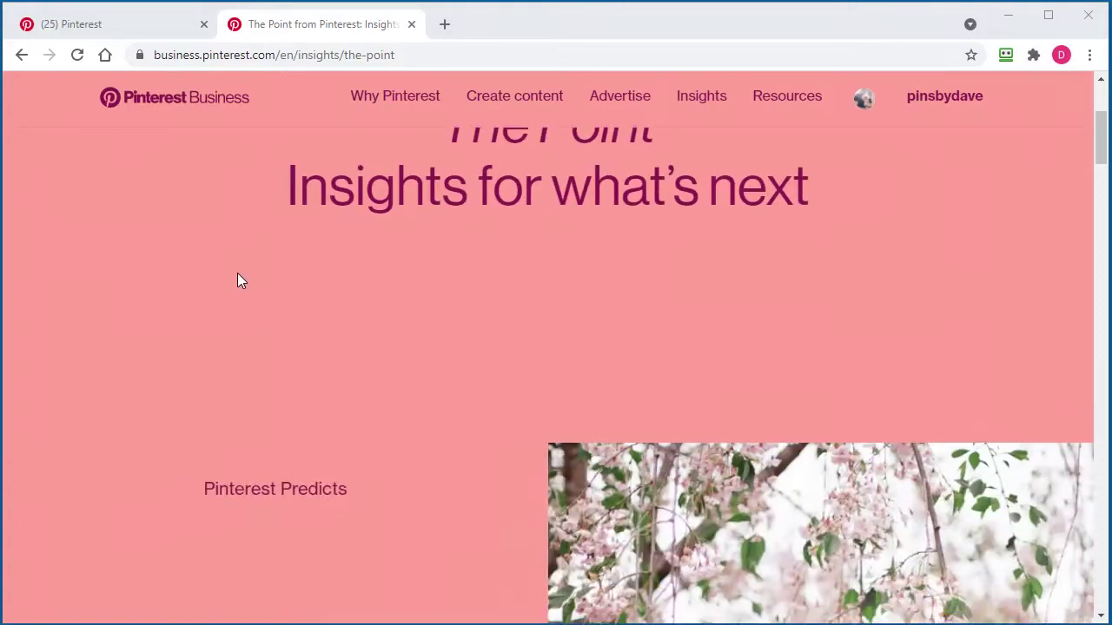
scroll(228, 329, "down", 6)
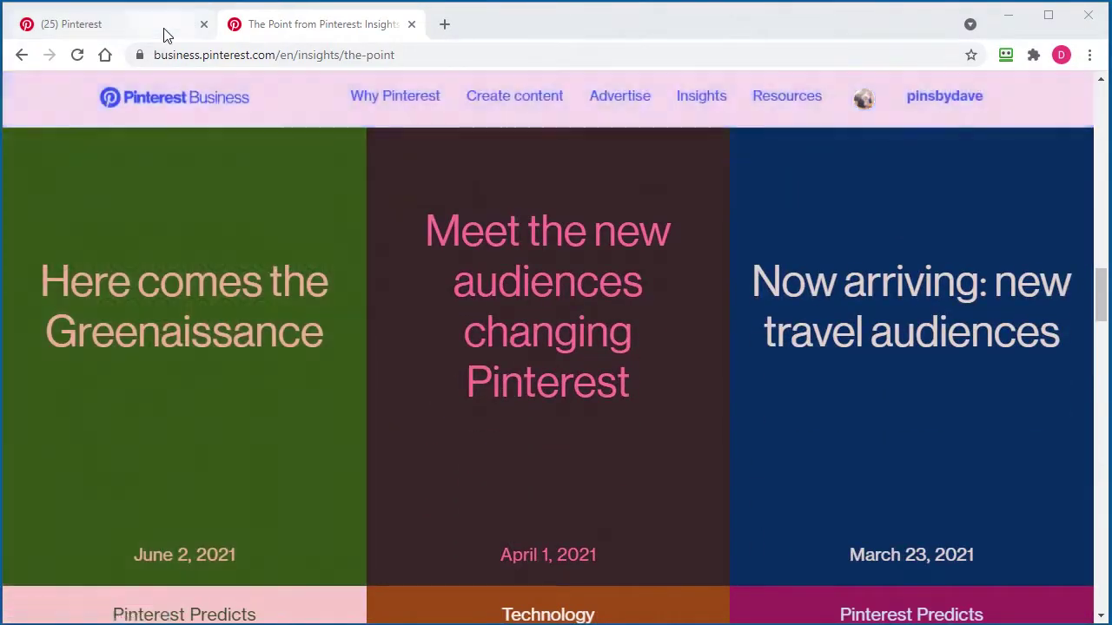
Read the shopping infographic pin down to its More like this related pins
left_click(164, 31)
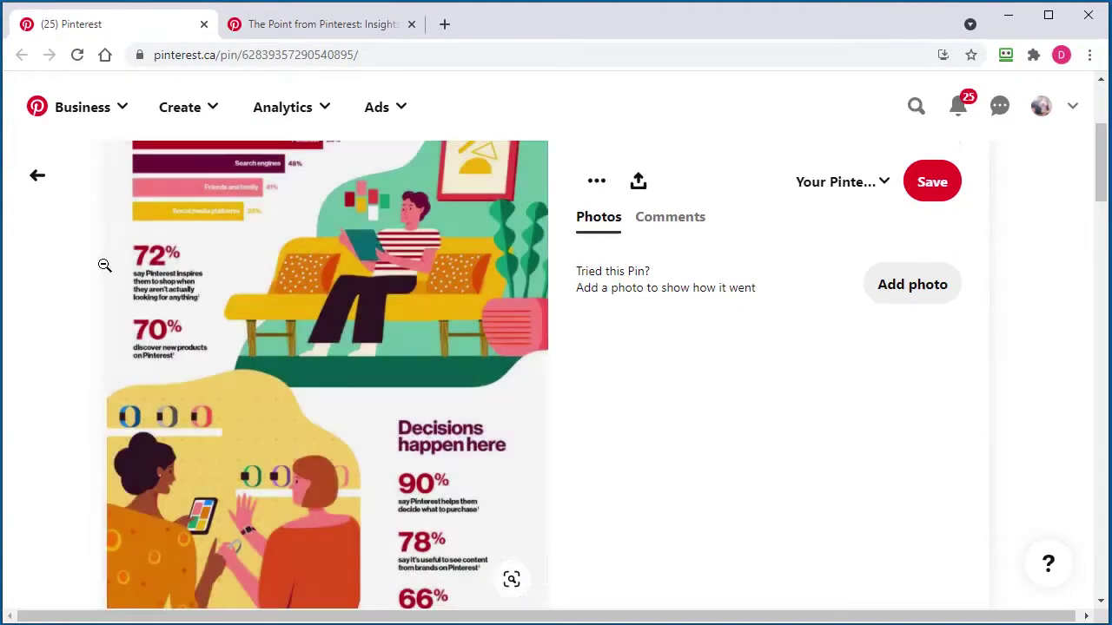
scroll(52, 443, "down", 3)
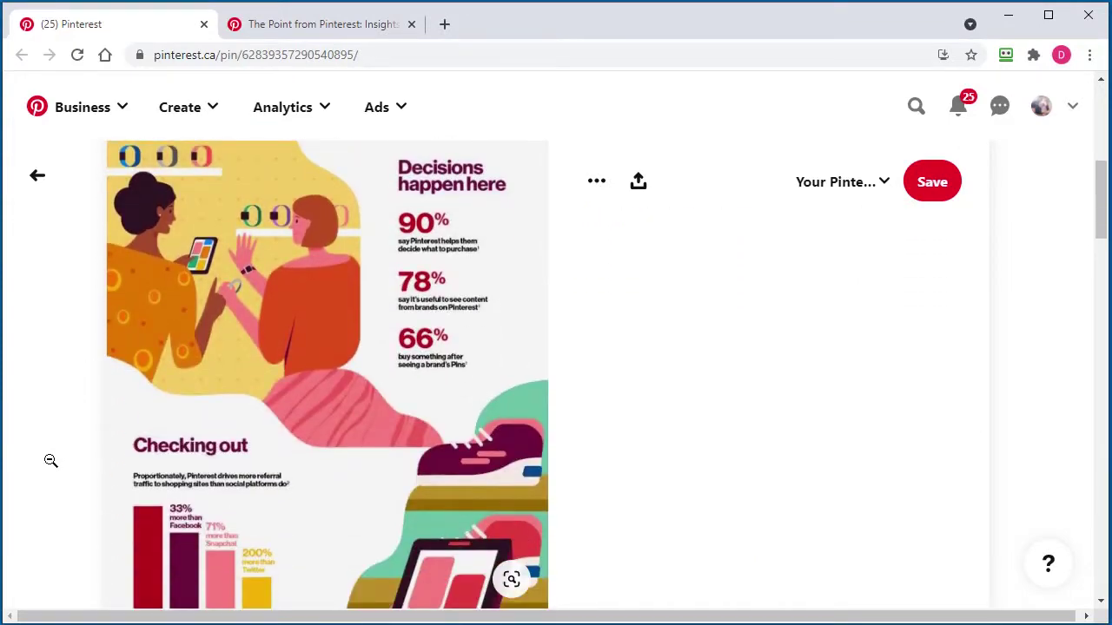
scroll(50, 460, "down", 8)
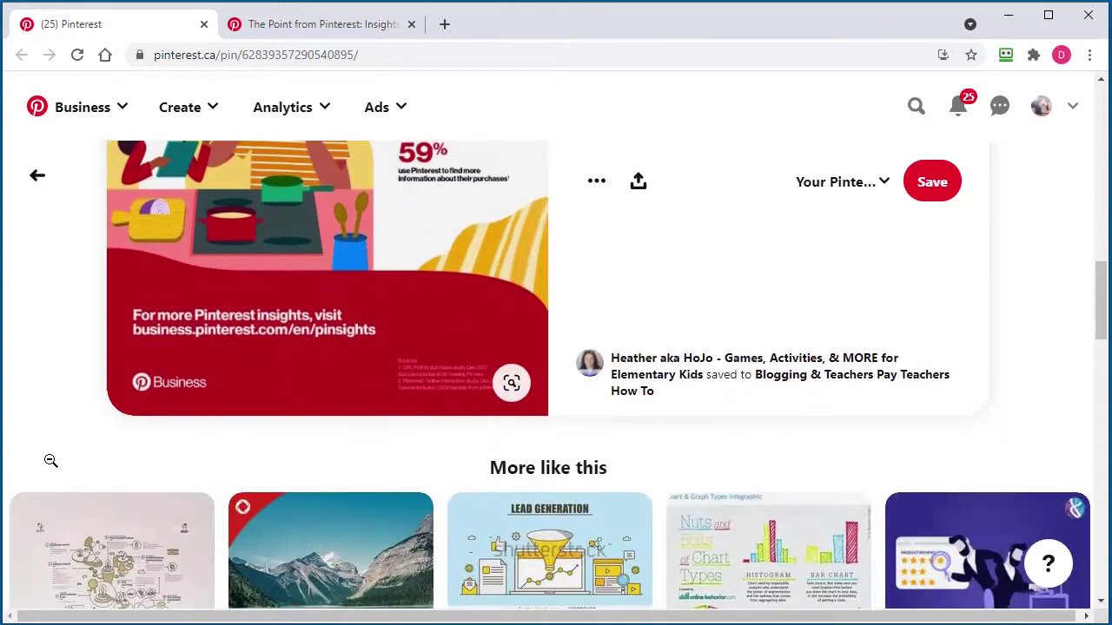
scroll(50, 461, "up", 2)
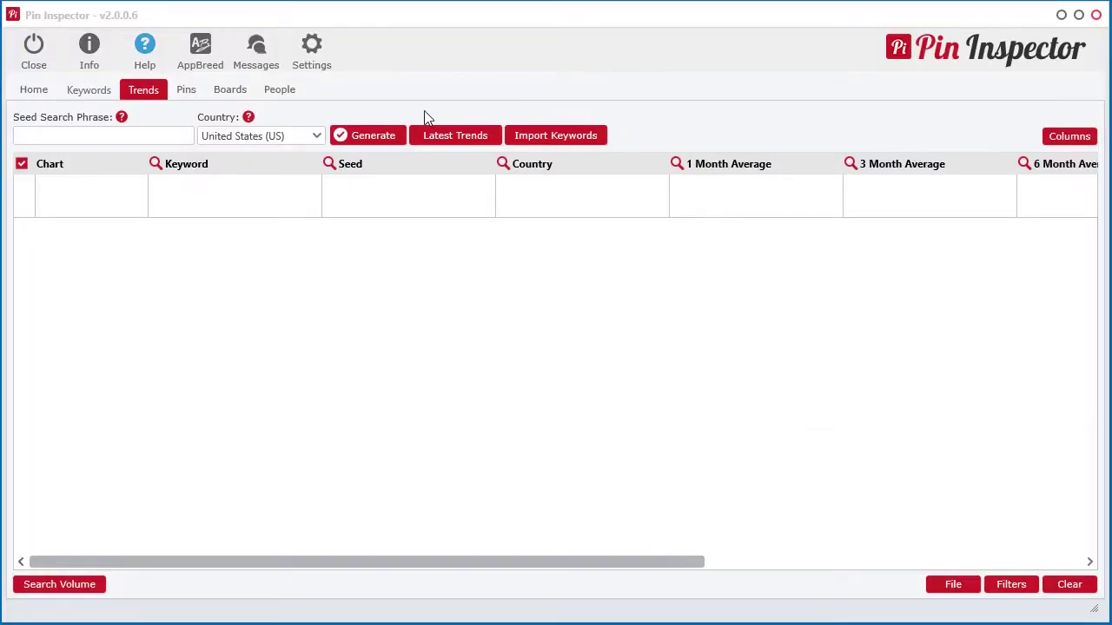
Check the latest trends and camping meals chart, then paste 37 home keywords for import
left_click(445, 141)
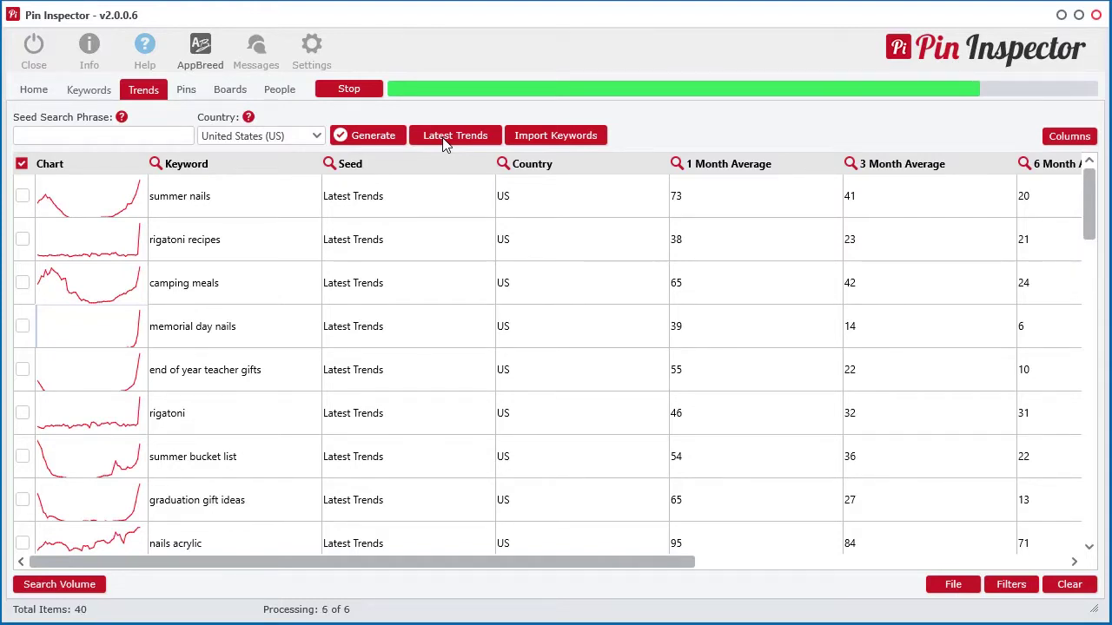
left_click(93, 296)
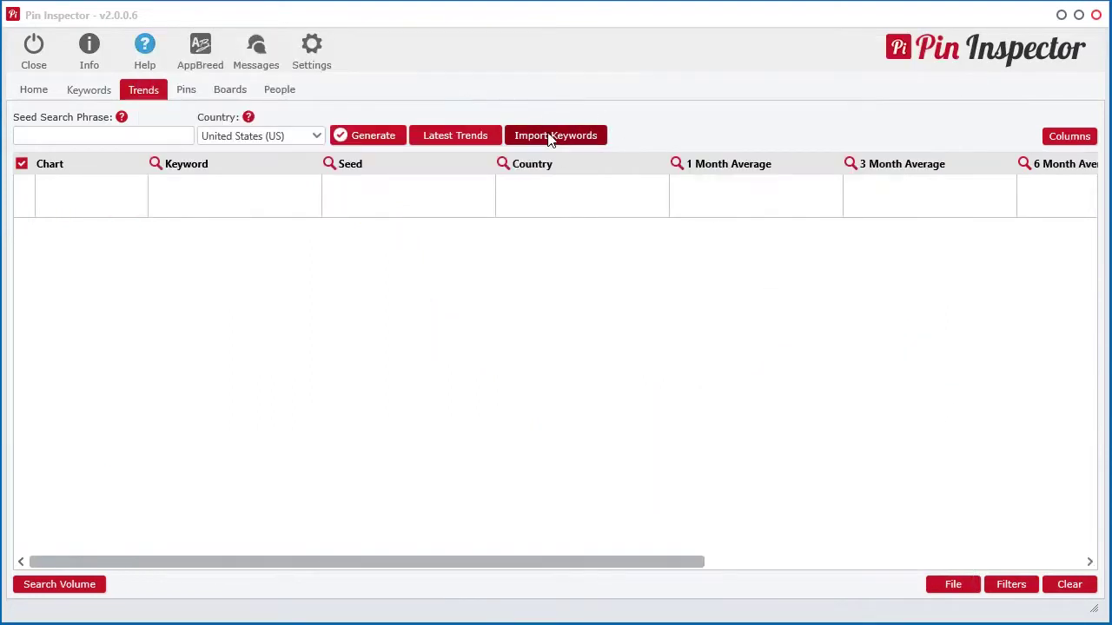
left_click(549, 138)
key("ctrl+v")
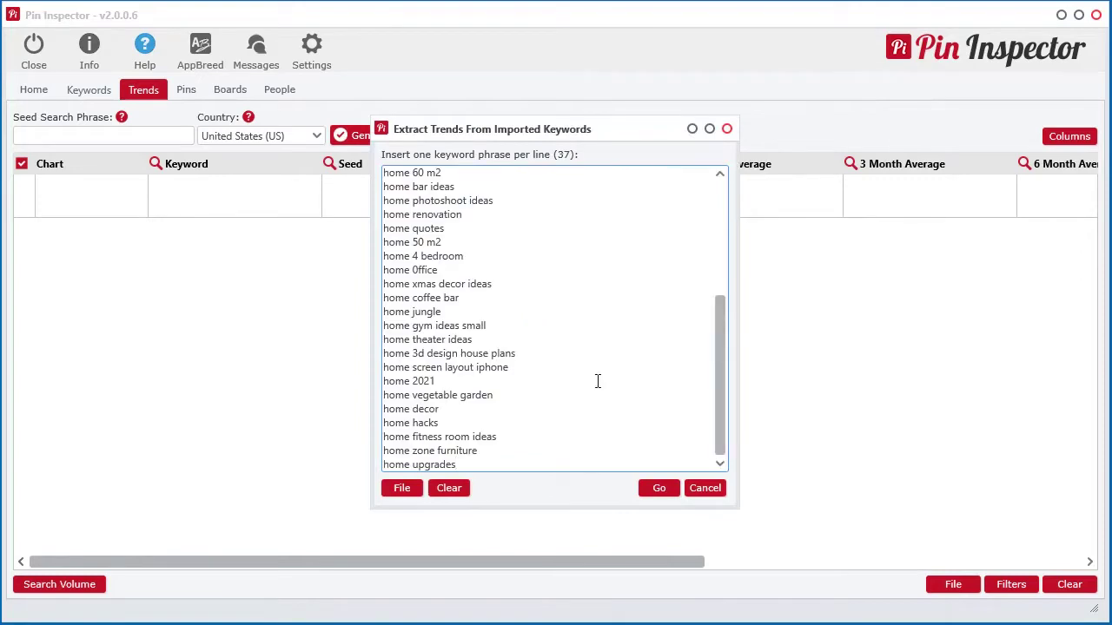
Extract trends for the imported keywords and rank the 157 results by highest 1 Month Average
left_click(659, 487)
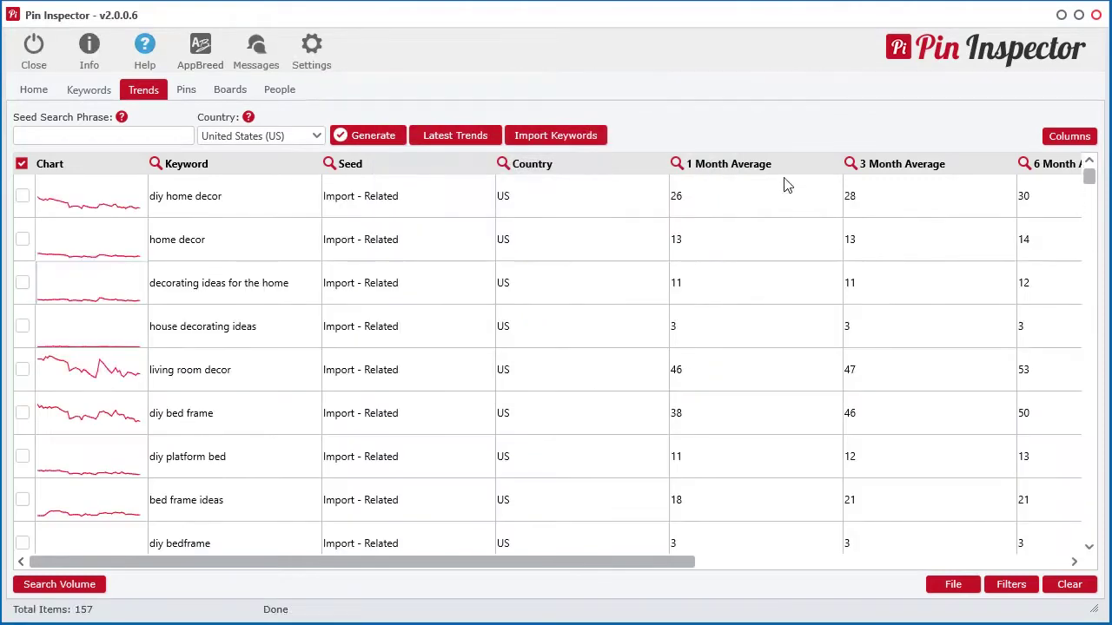
left_click(766, 165)
left_click(766, 165)
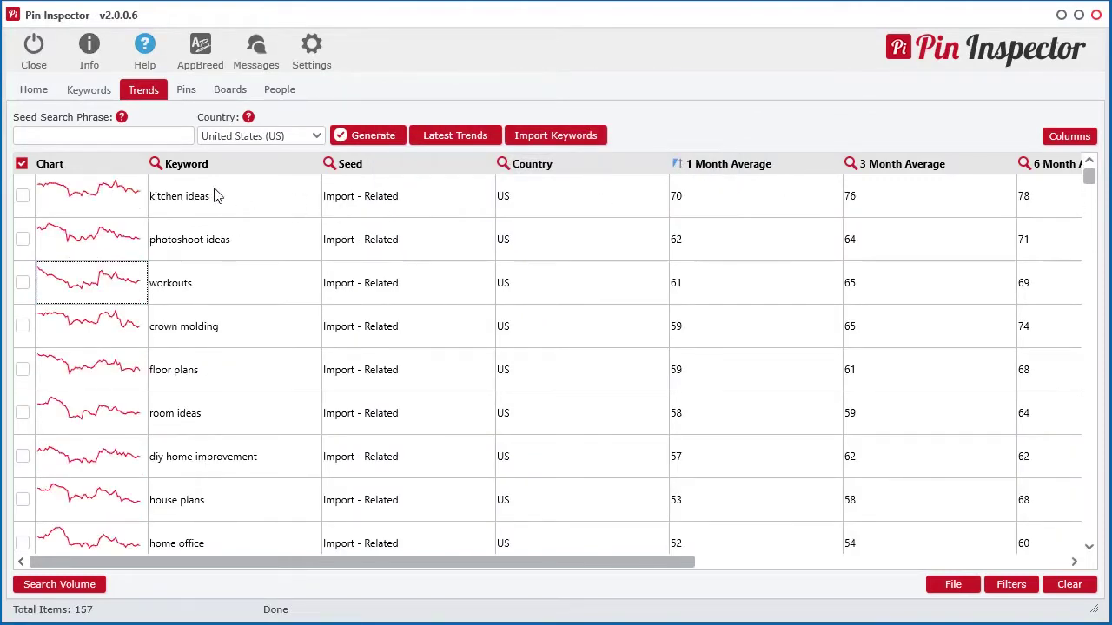
left_click(98, 202)
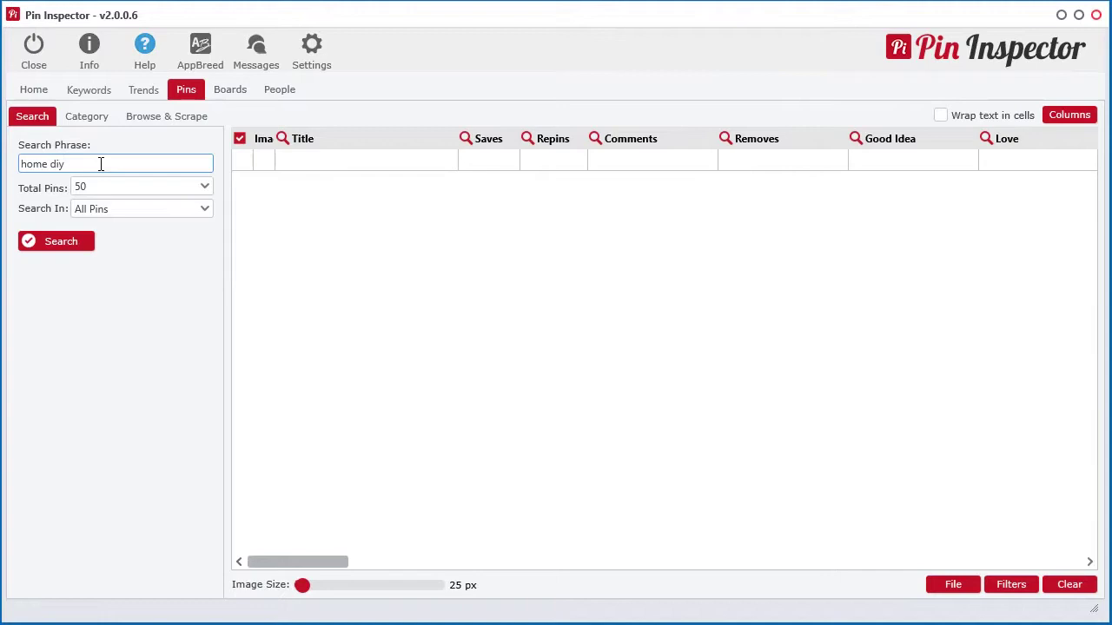
Search 50 'home diy' pins, sort them by most Saves and widen the Title column
left_click(76, 242)
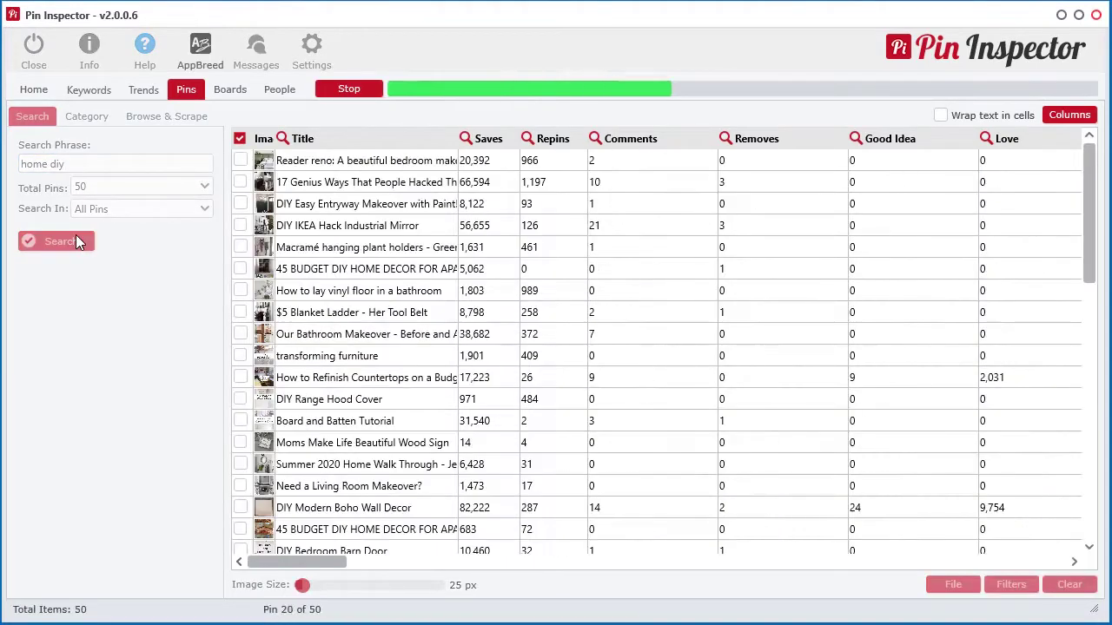
left_click_drag(300, 562, 276, 587)
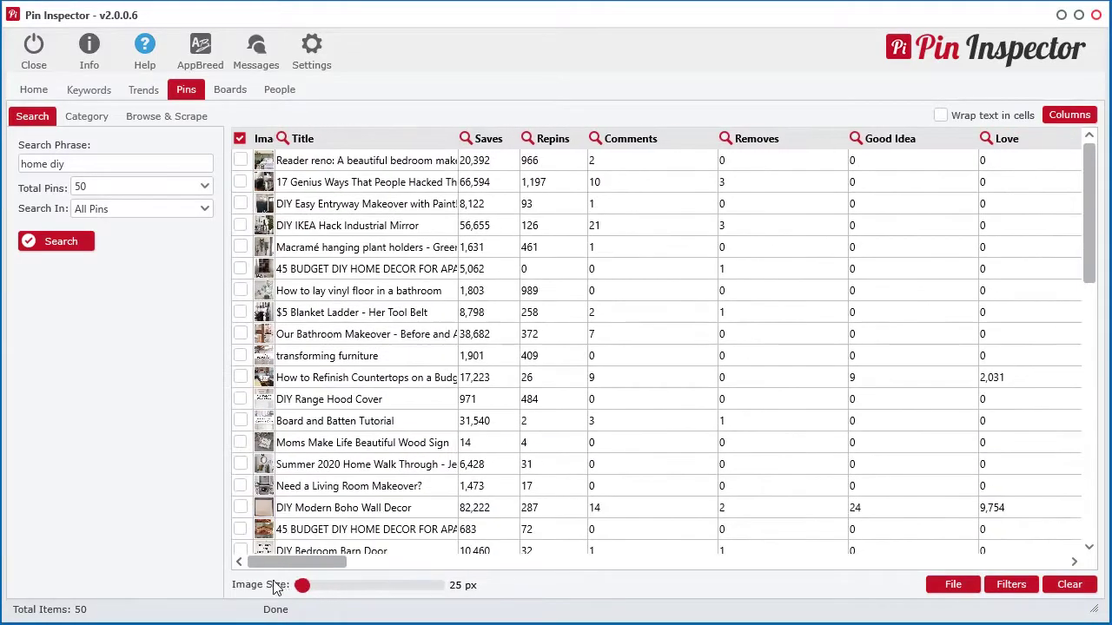
left_click(538, 141)
left_click(485, 143)
left_click(483, 144)
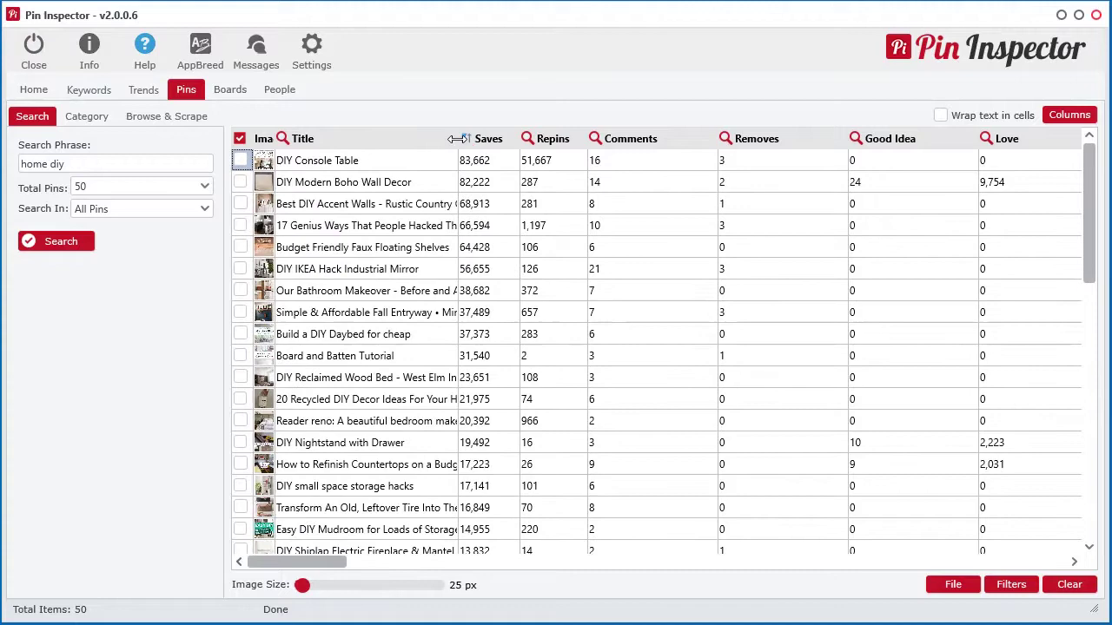
left_click_drag(457, 139, 569, 138)
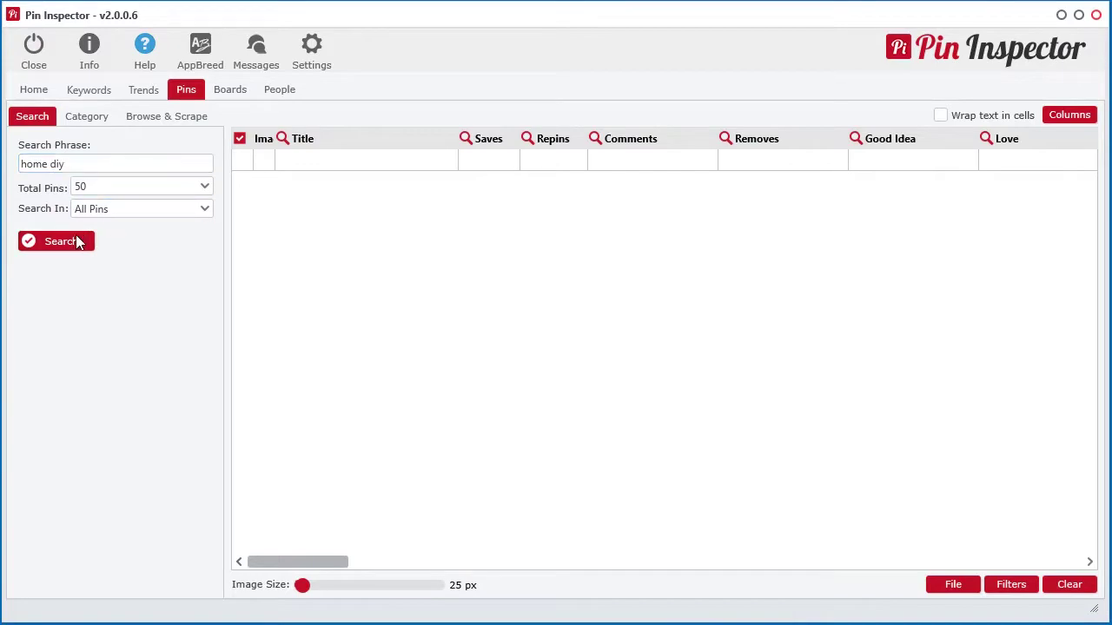
left_click(77, 242)
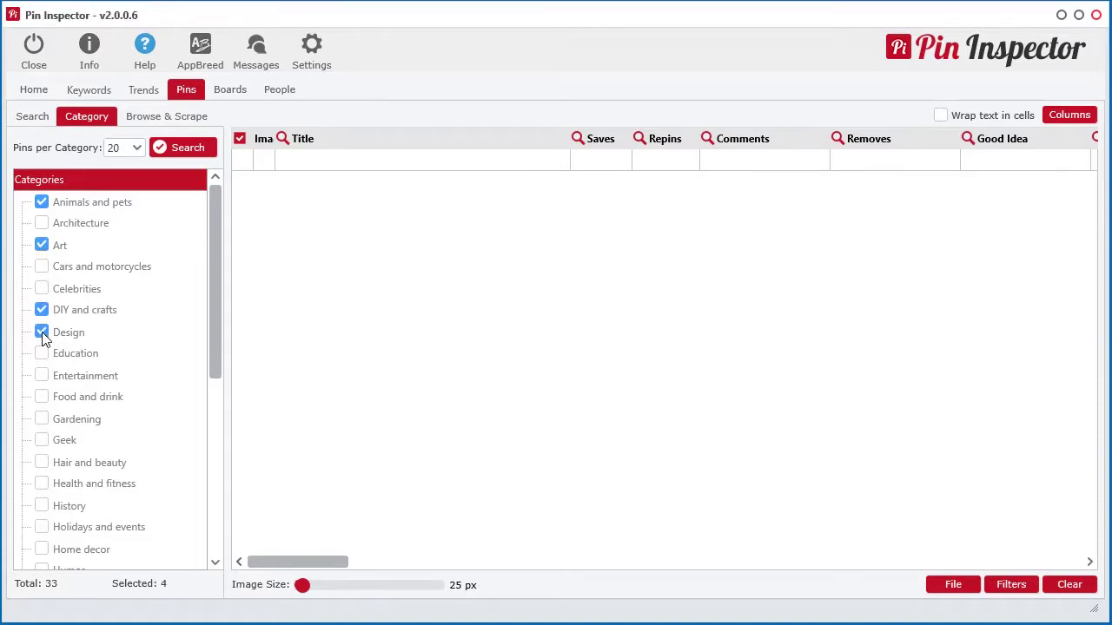
Collect 80 pins from the four ticked categories and sort them by most Comments
left_click(184, 147)
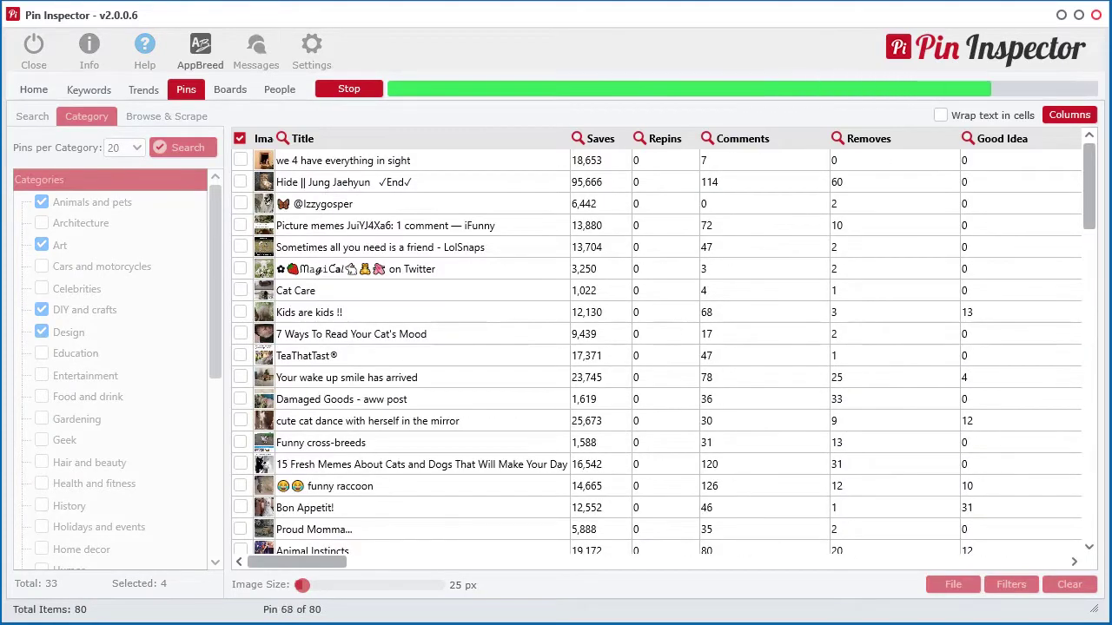
left_click(610, 146)
left_click(665, 141)
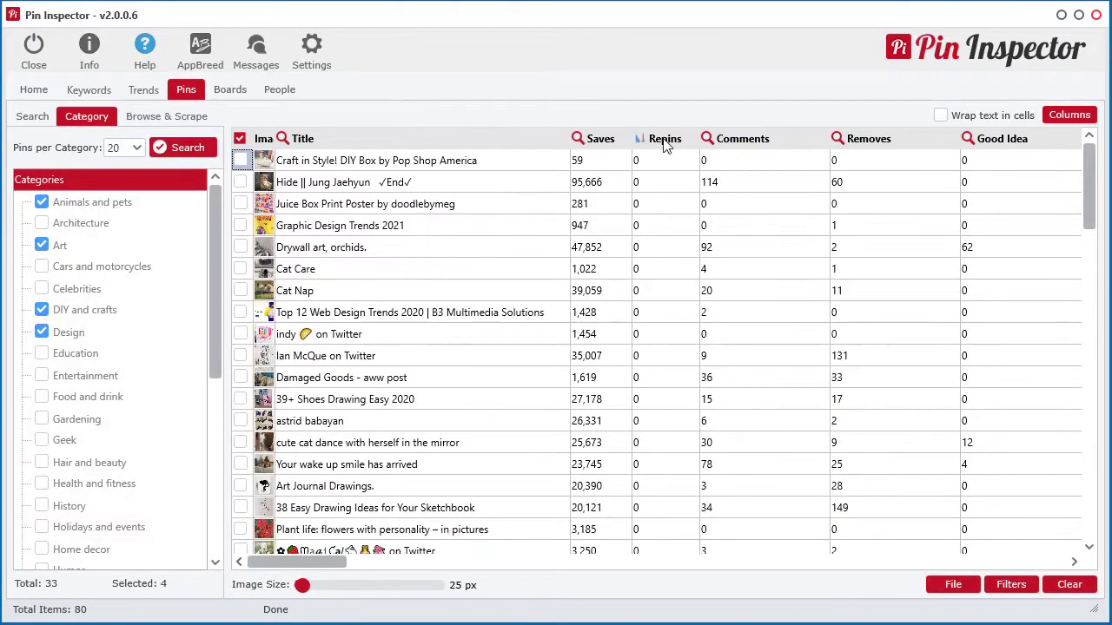
left_click(665, 141)
left_click(754, 143)
left_click(754, 144)
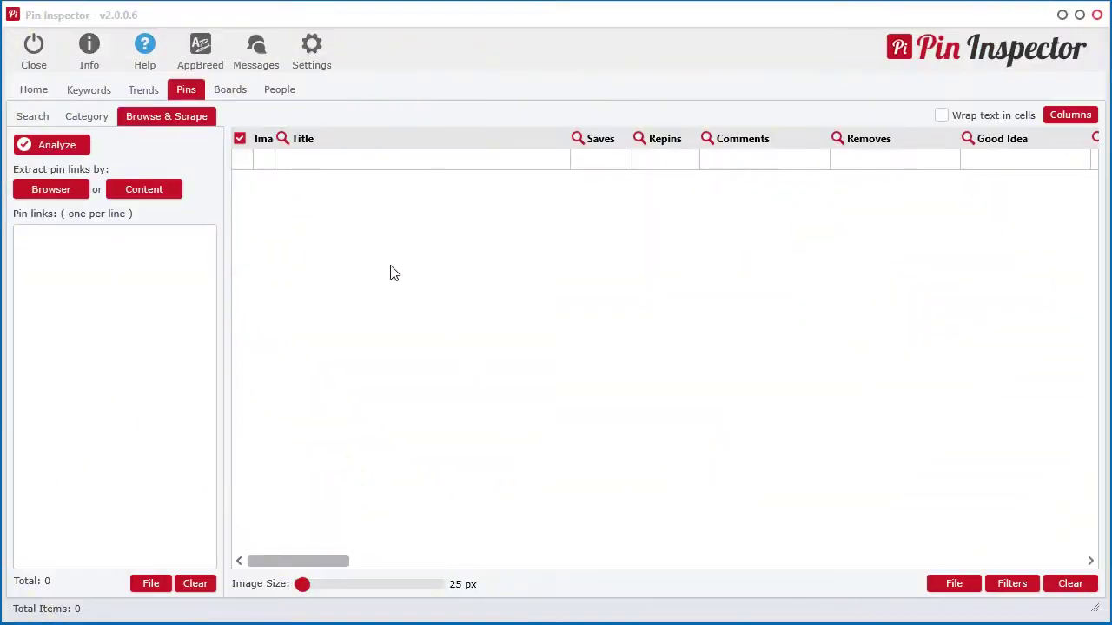
Scrape pin links from the Pinterest home feed in the built-in browser and add them to the list
left_click(50, 198)
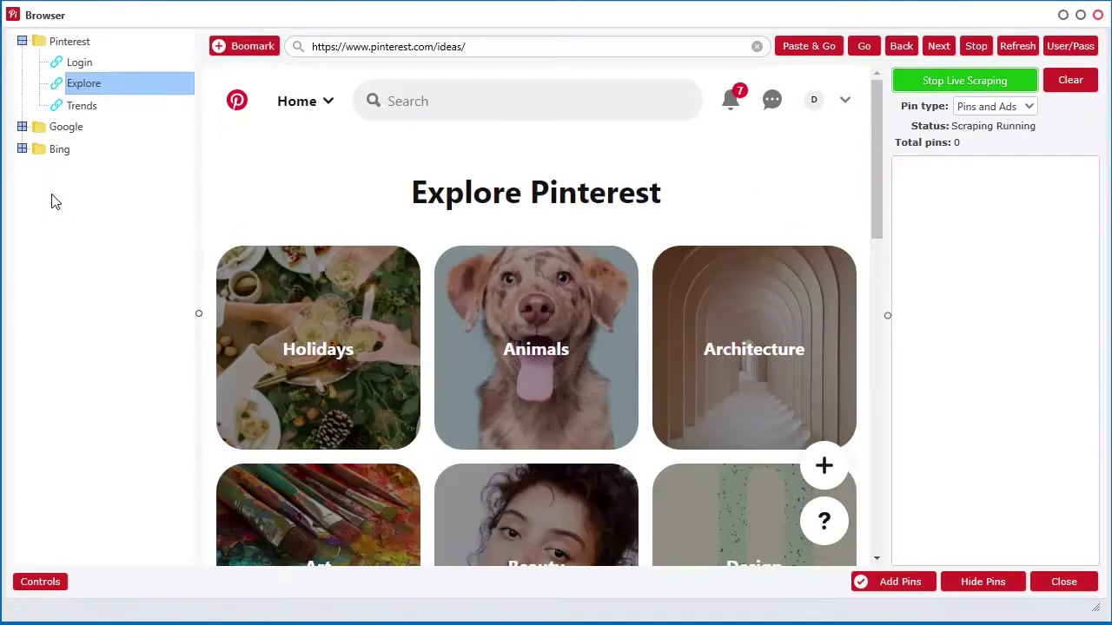
left_click(82, 67)
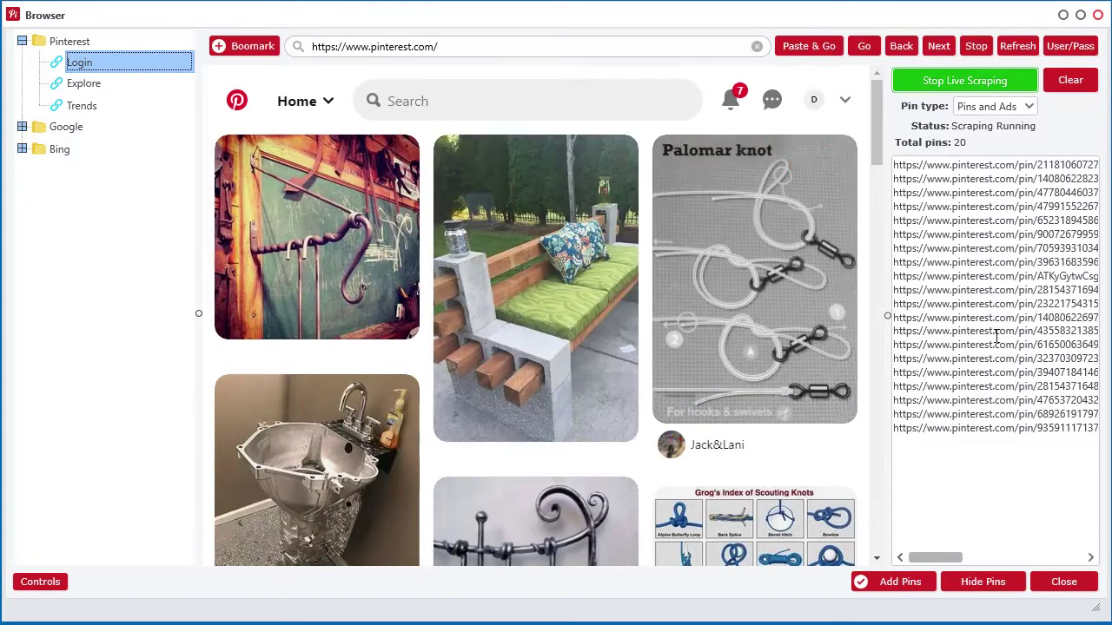
scroll(729, 365, "down", 12)
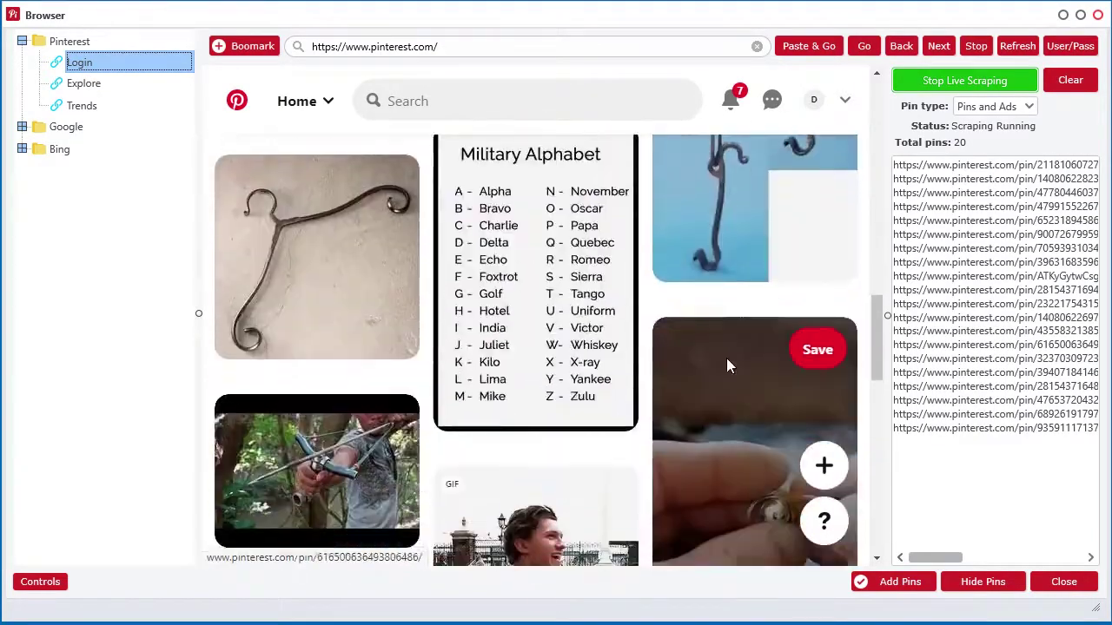
scroll(730, 365, "down", 15)
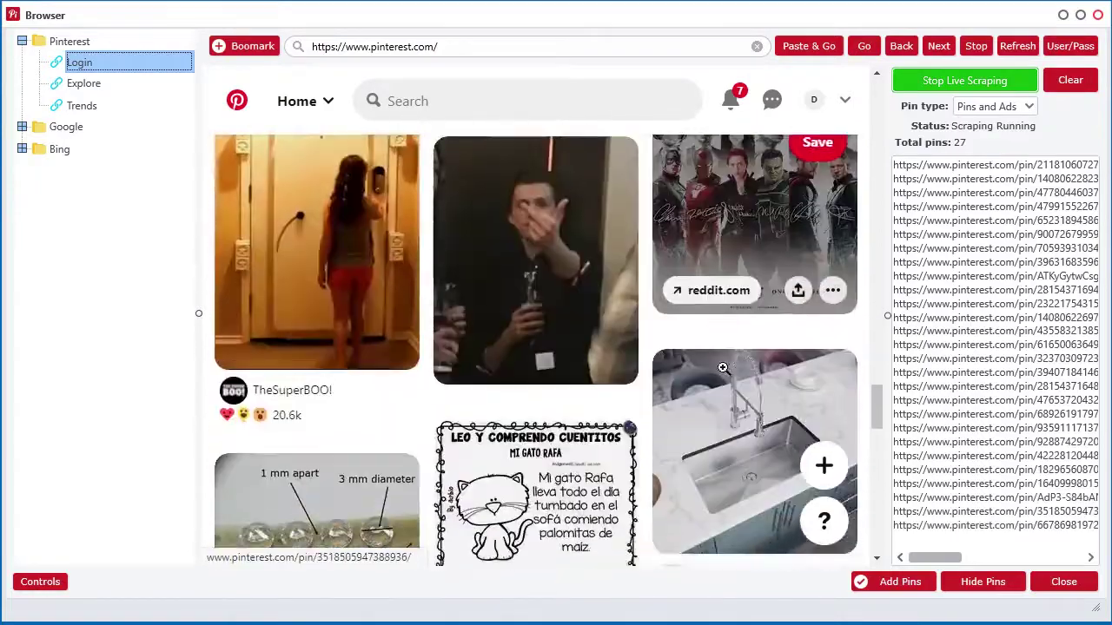
scroll(722, 369, "down", 15)
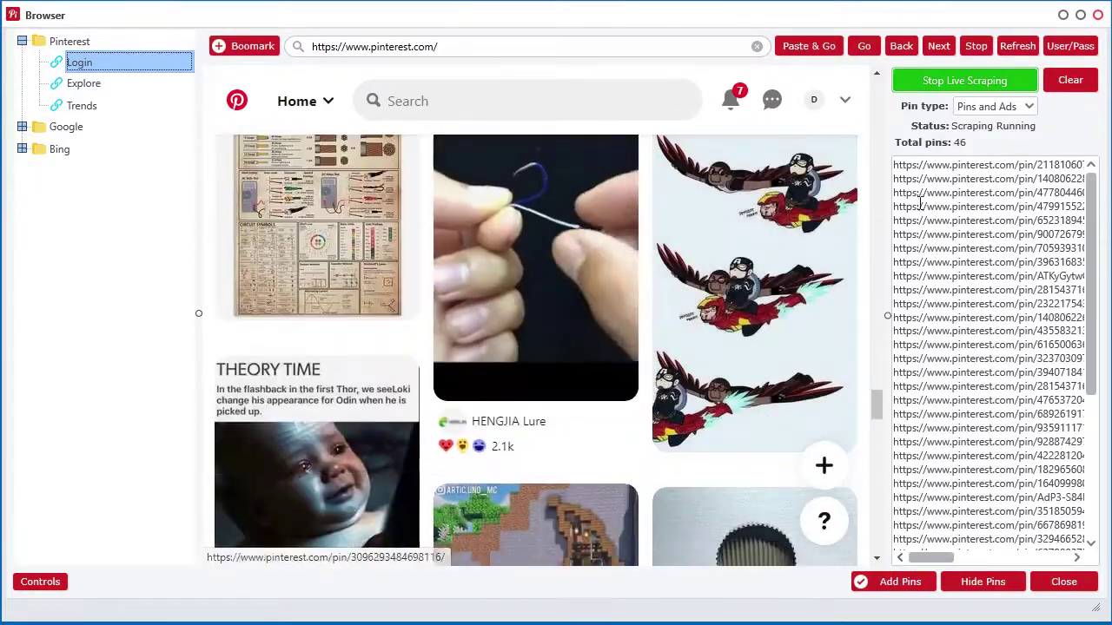
left_click(876, 583)
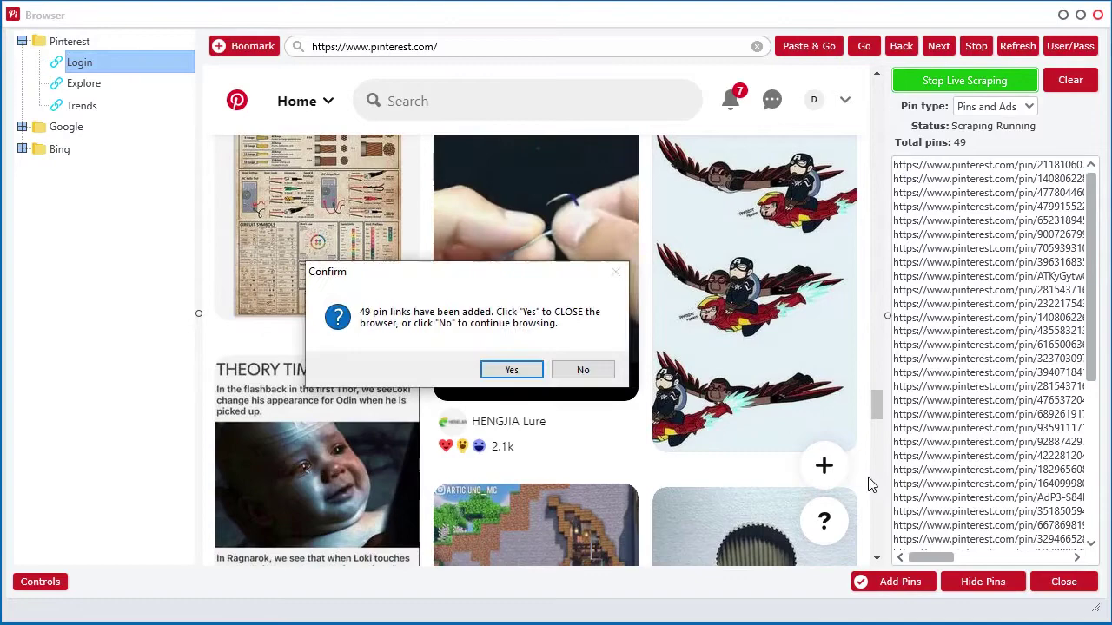
Close the scraping browser, analyse the 49 pin links and rank them by most Repins
left_click(511, 371)
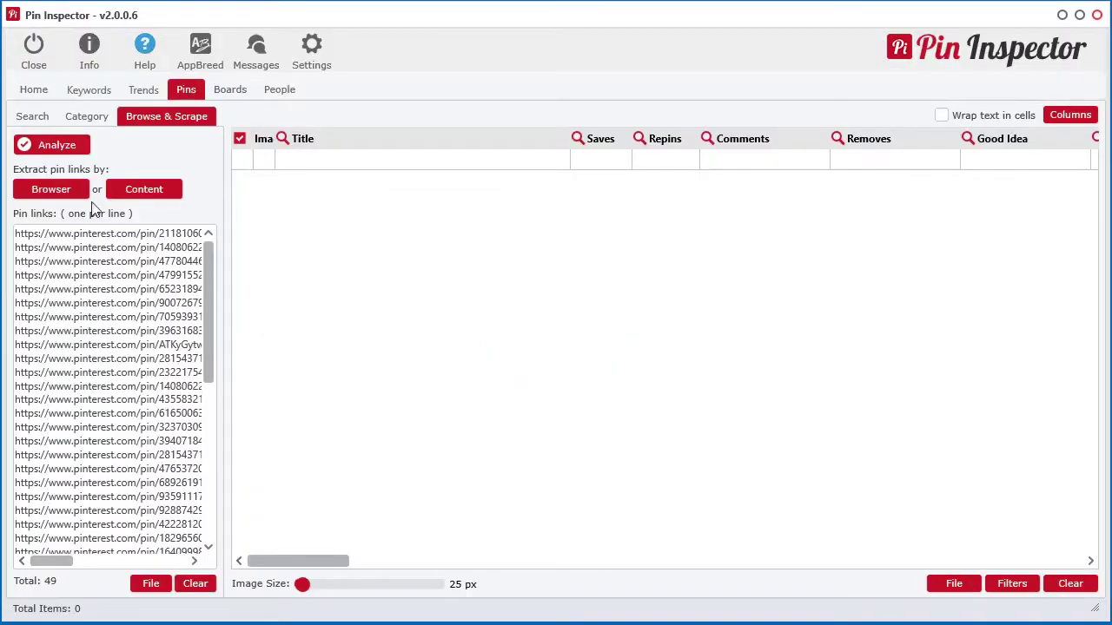
left_click(49, 146)
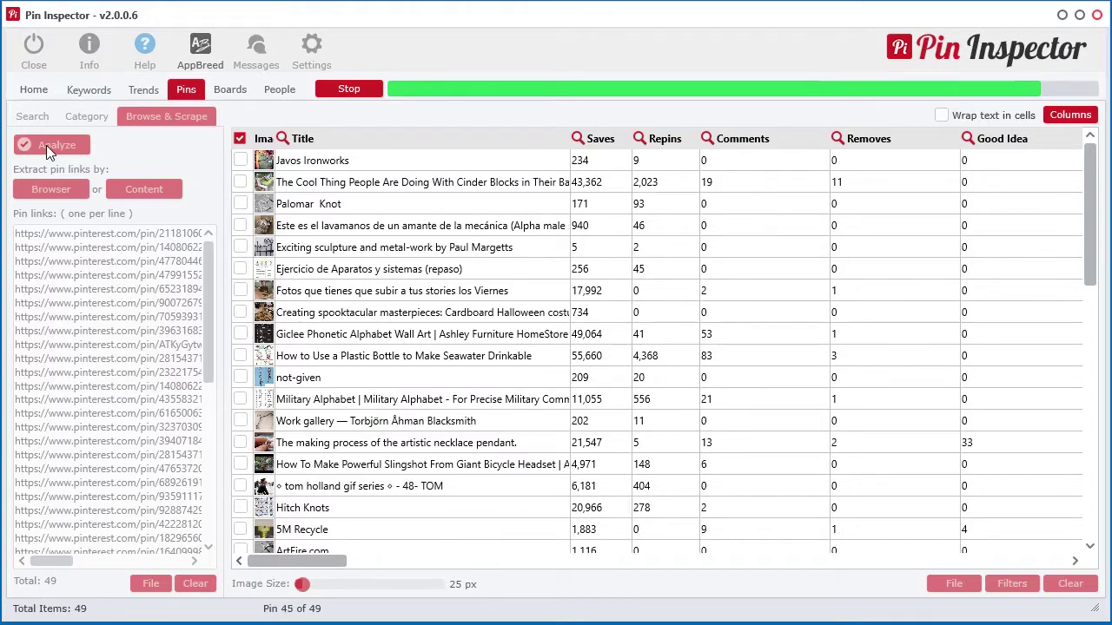
left_click(597, 139)
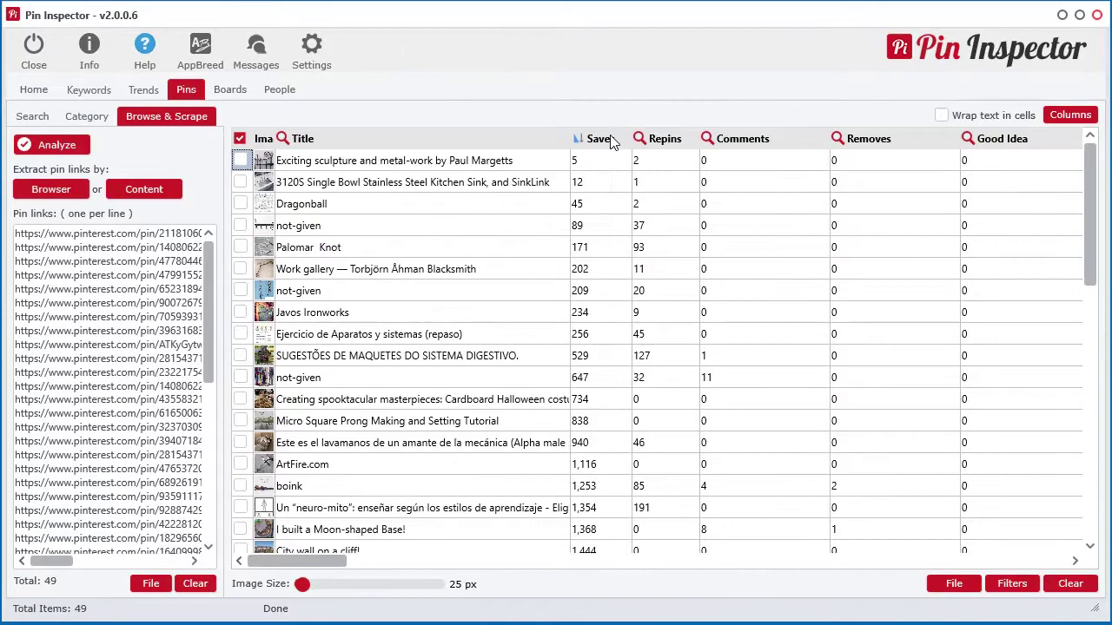
left_click(598, 139)
left_click(666, 140)
left_click(681, 141)
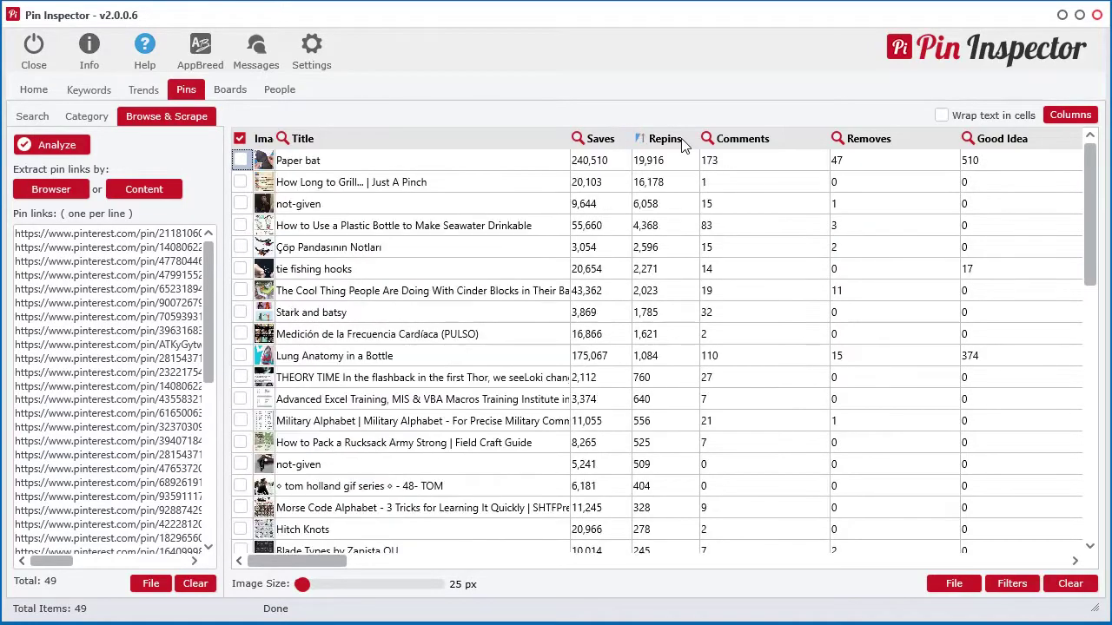
Enlarge the table thumbnails and preview the pin results as an HTML Feed
mouse_move(303, 588)
left_mouse_down()
mouse_move(450, 593)
mouse_move(303, 591)
left_mouse_up()
right_click(612, 223)
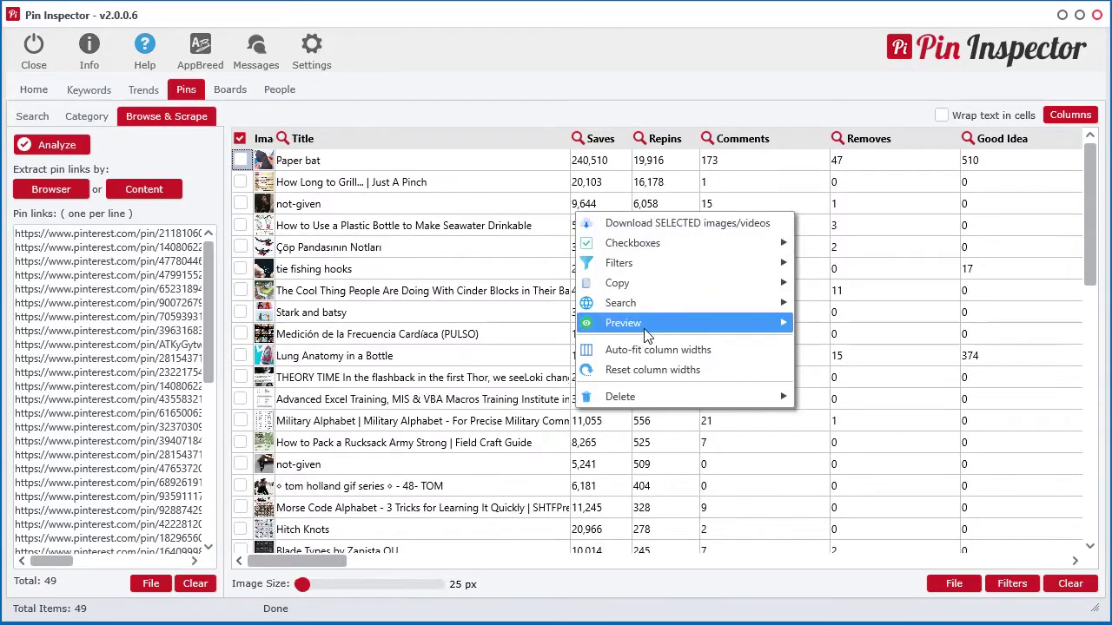
mouse_move(647, 336)
left_click(847, 342)
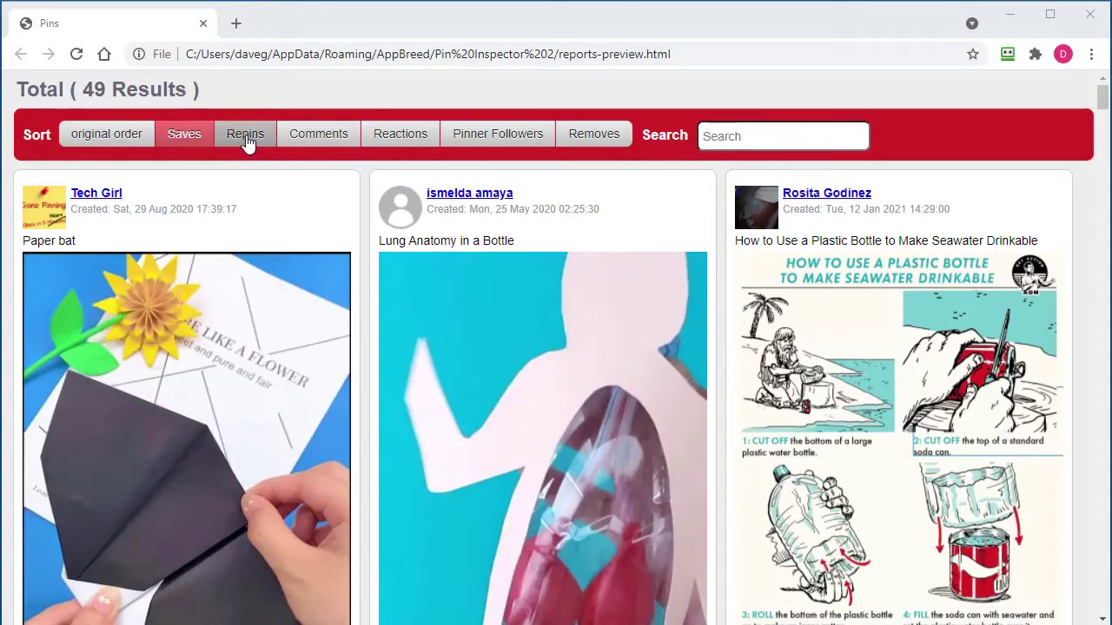
Reorder the 49-pin preview feed by Repins, then by Comments, and scroll through the cards
left_click(248, 139)
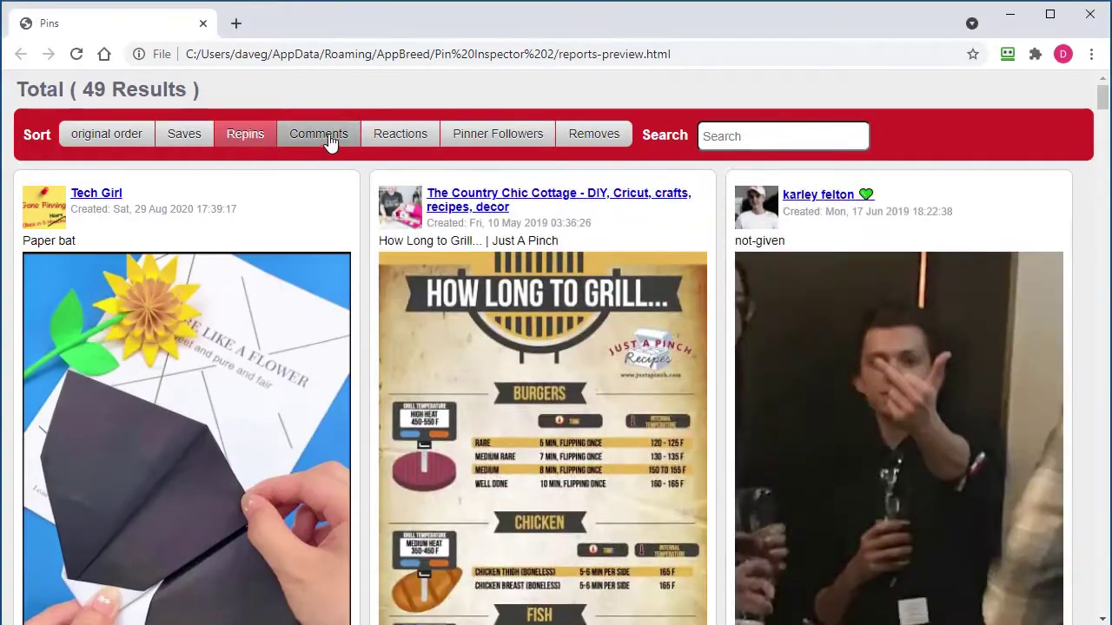
left_click(326, 137)
left_click_drag(1103, 102, 1097, 230)
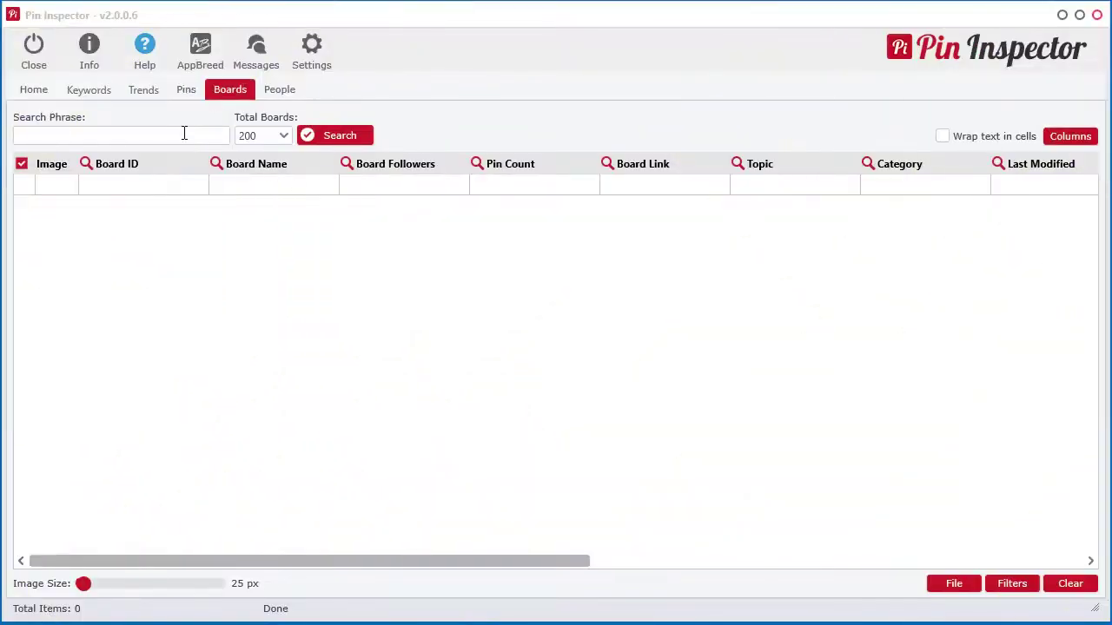
Run the Boards search for 'dog' to list 200 matching boards
left_click(332, 139)
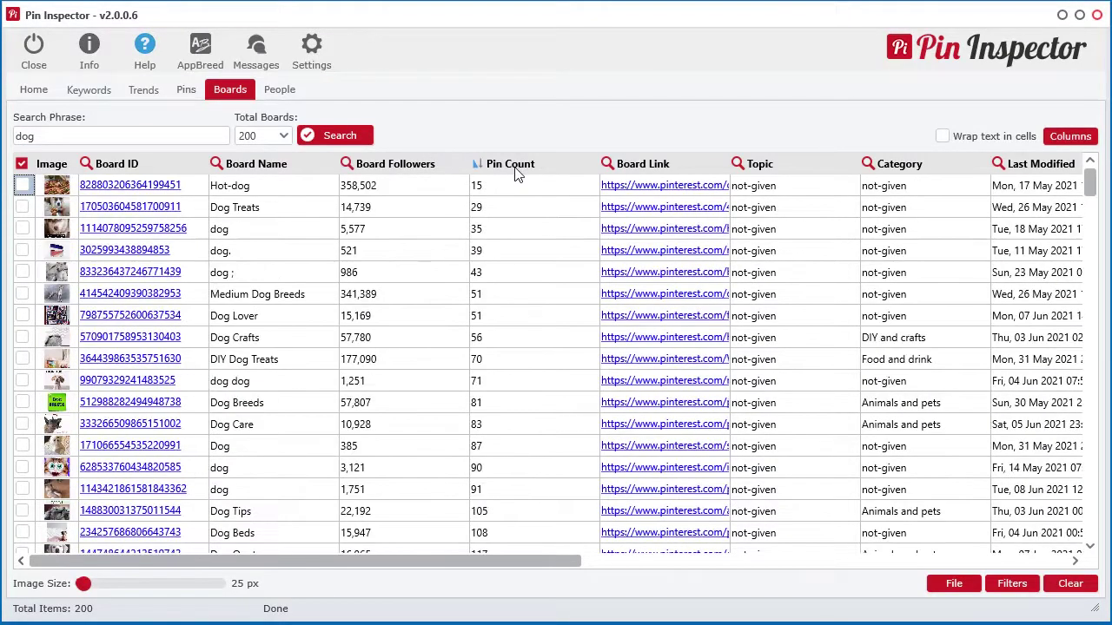
Search People for 'diy' to get 200 results, then scroll across the columns
left_click_drag(506, 559, 884, 591)
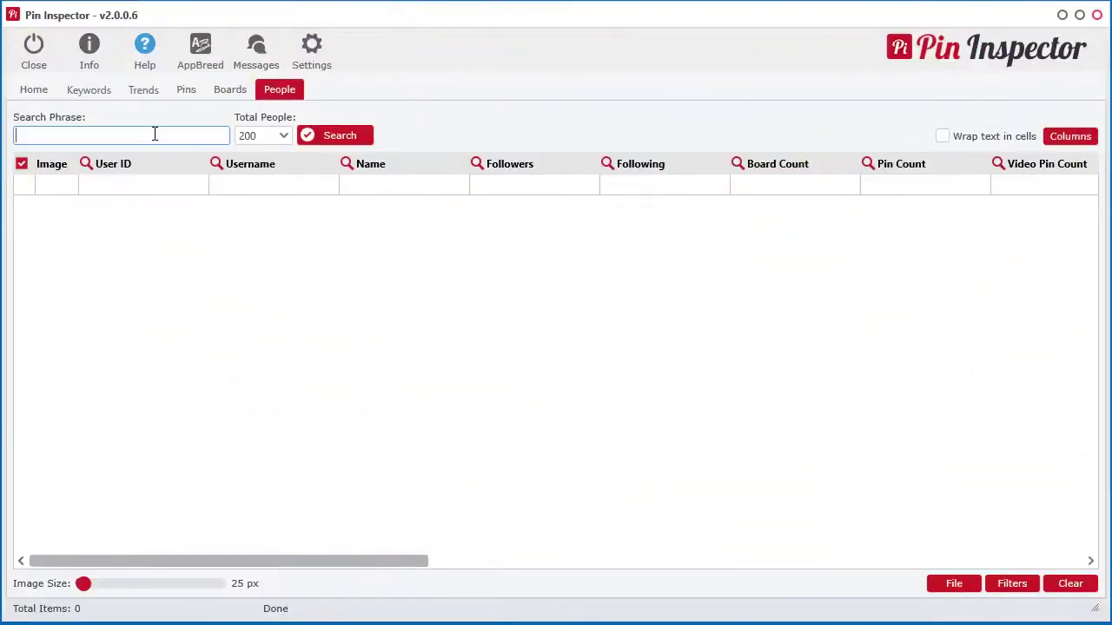
left_click(336, 139)
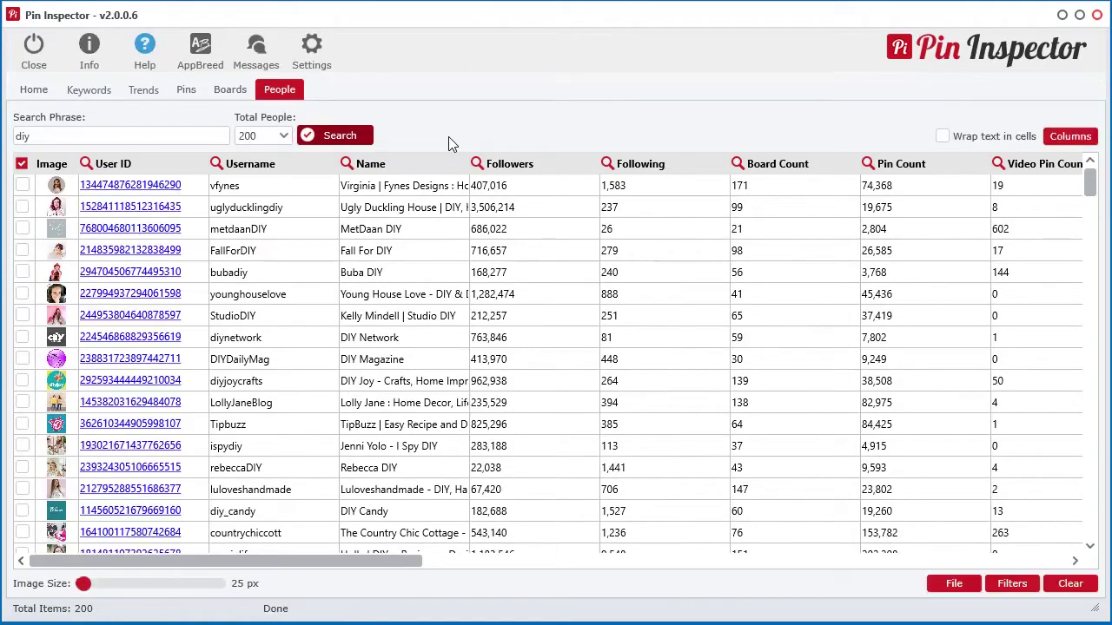
left_click_drag(262, 559, 177, 560)
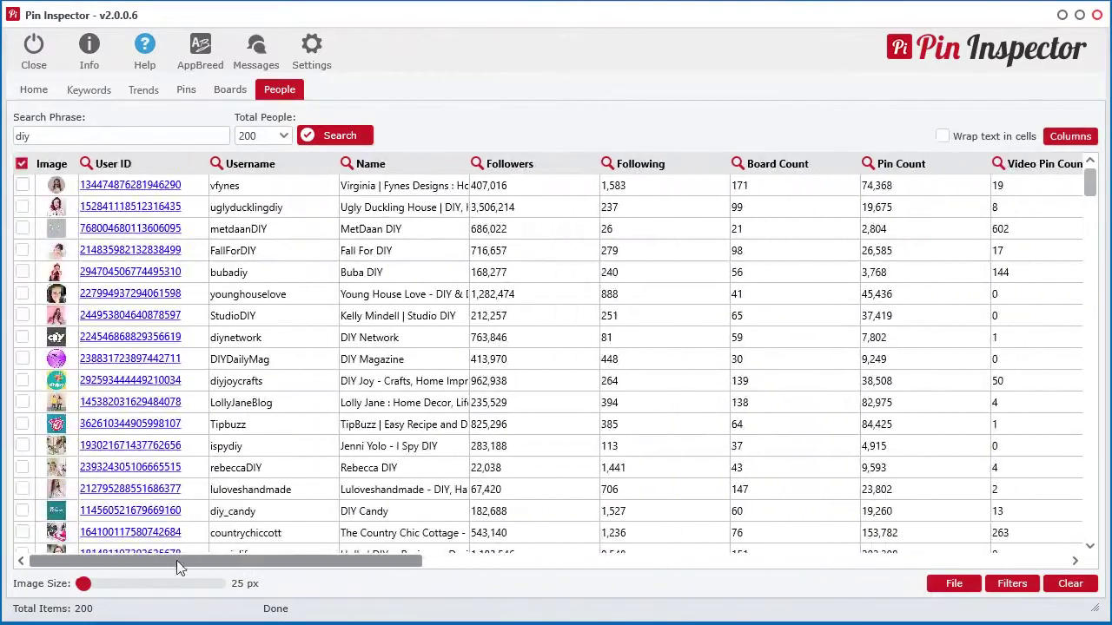
mouse_move(82, 583)
left_mouse_down()
mouse_move(223, 584)
mouse_move(83, 584)
left_mouse_up()
left_click_drag(250, 559, 484, 563)
Try Pin Count, Video Pin Count, Board Count and Profile Reach sorts, ending on Profile Views descending
left_click(462, 171)
left_click(607, 168)
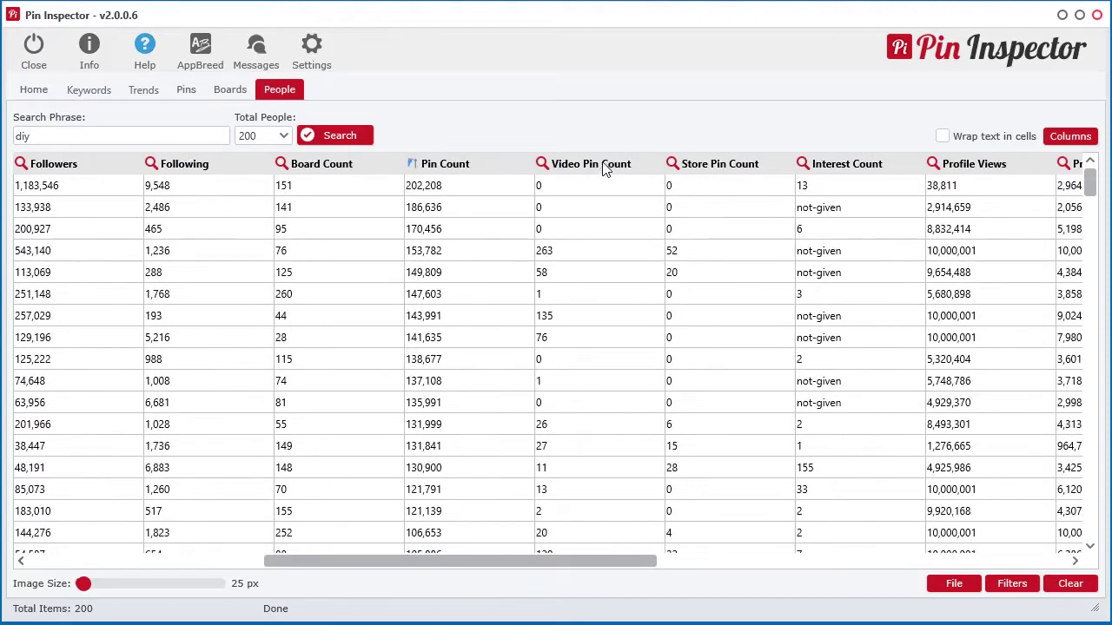
left_click(623, 167)
left_click(377, 172)
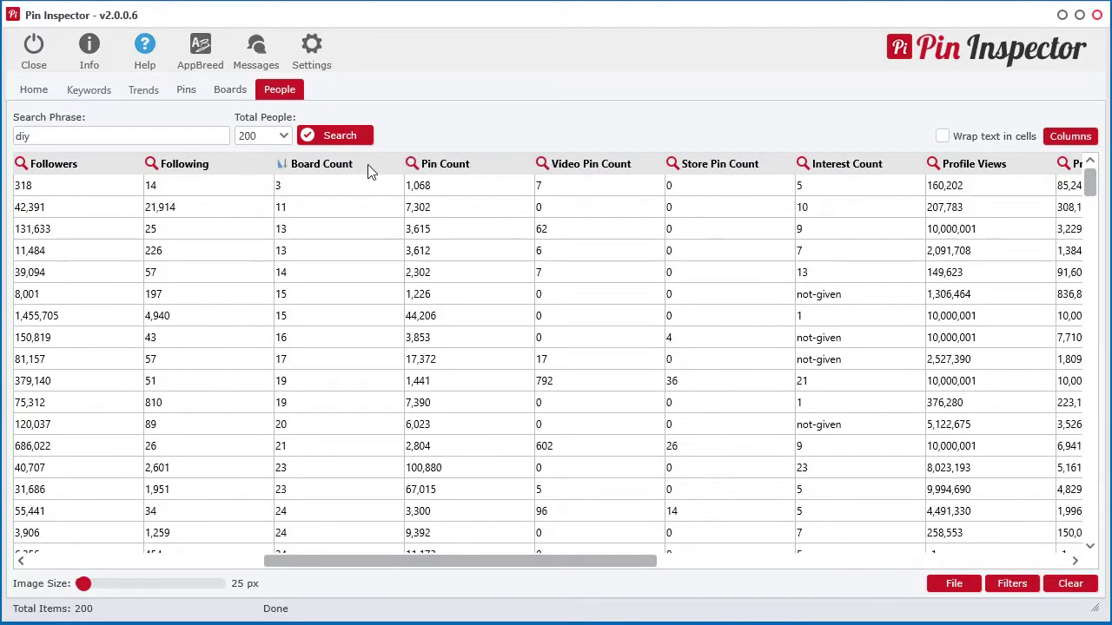
left_click(377, 172)
left_click_drag(559, 561, 671, 569)
left_click(854, 168)
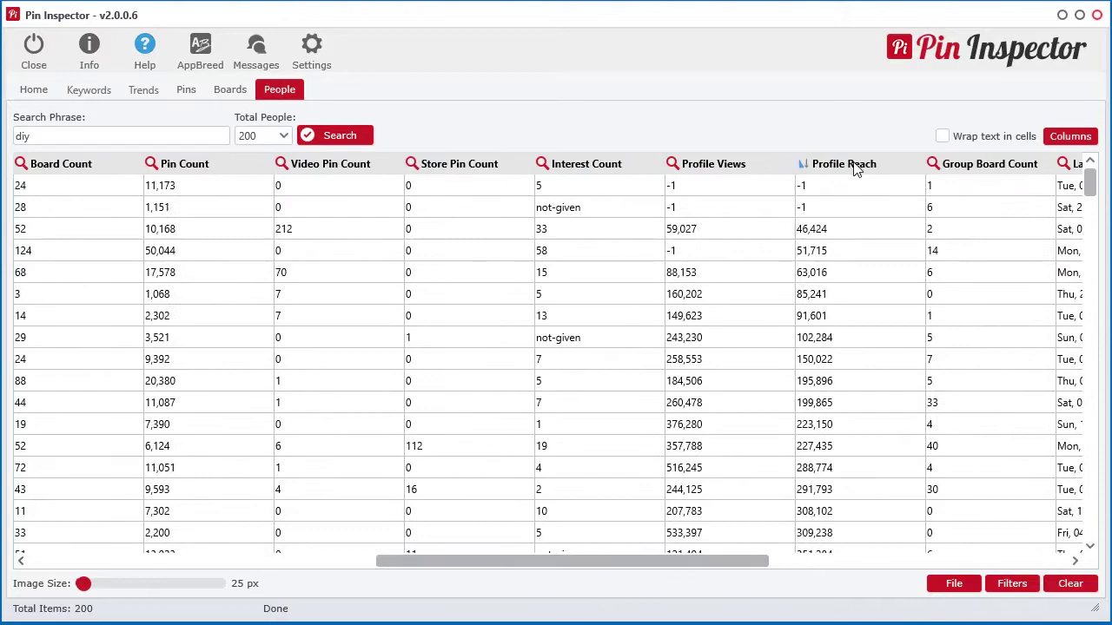
left_click(855, 170)
left_click(737, 168)
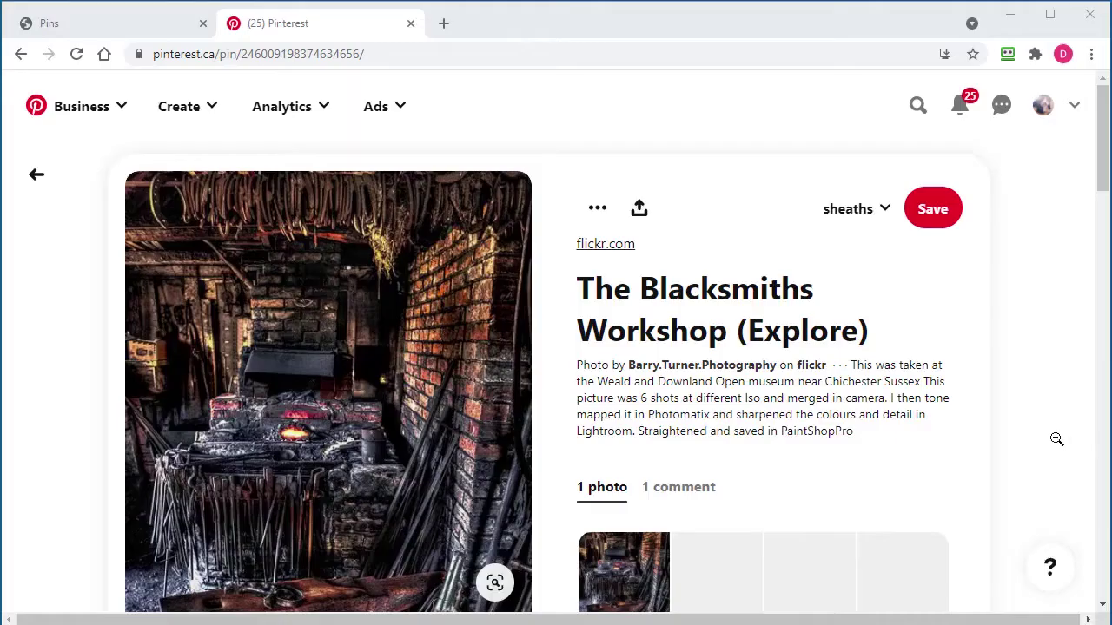
Visit the profile of the anvil pin's saver, then return to the pin page
scroll(963, 443, "down", 3)
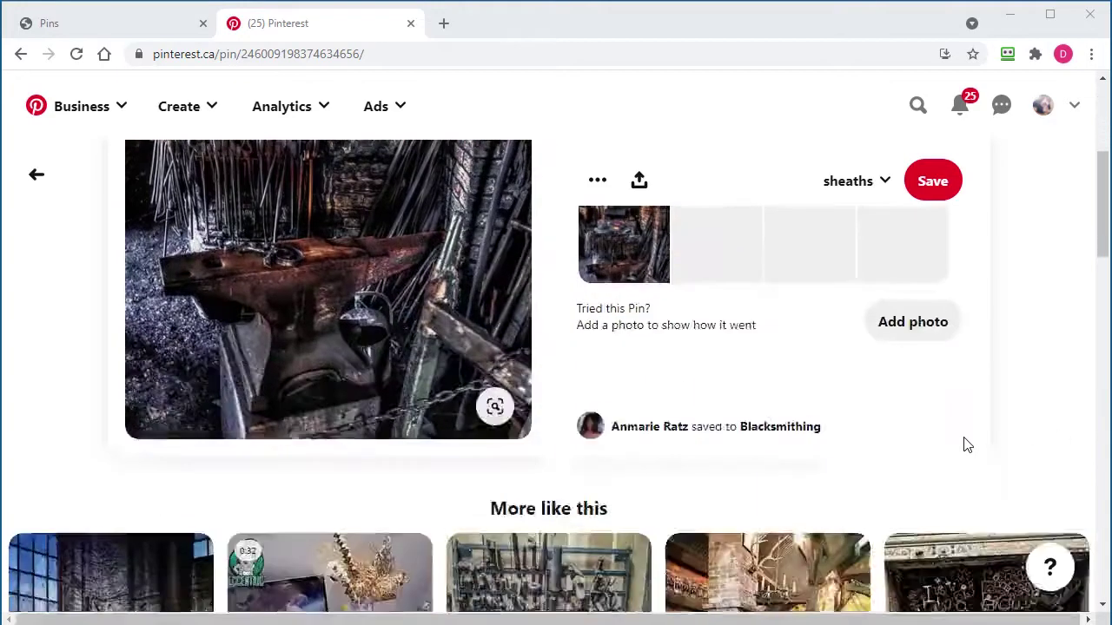
left_click(652, 426)
scroll(929, 422, "down", 5)
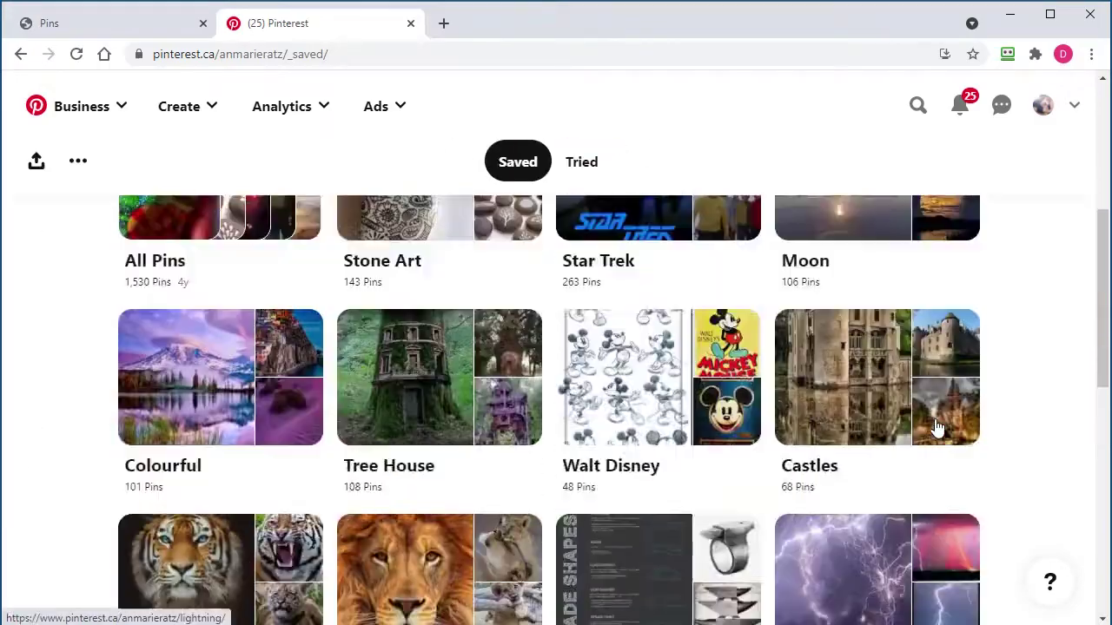
scroll(938, 434, "up", 5)
key("alt+Left")
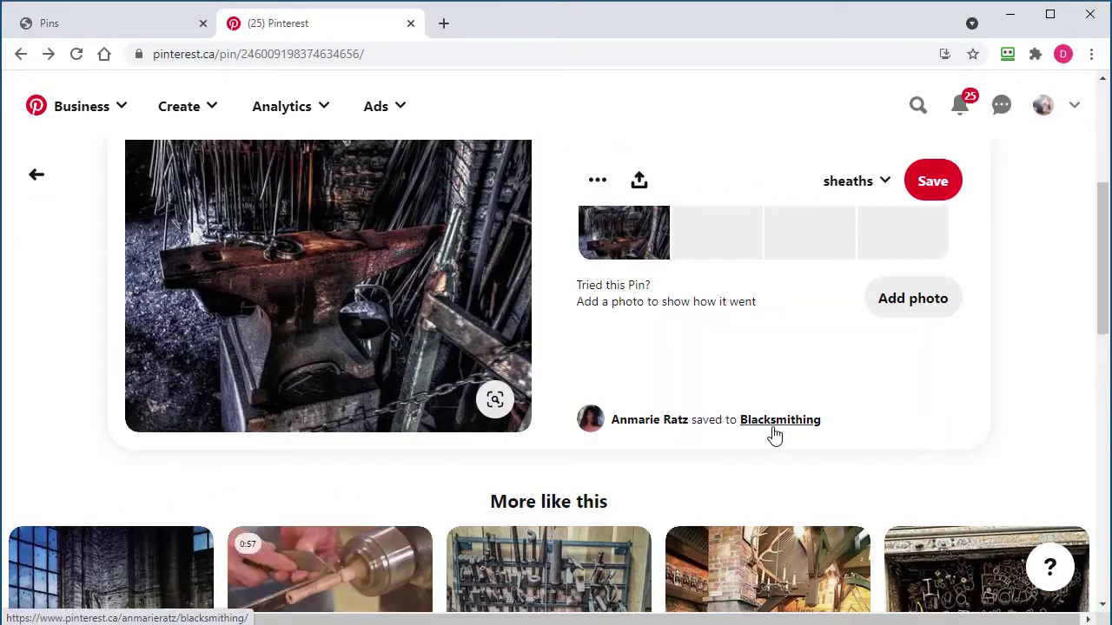
Open the Blacksmithing board and scroll through its pins
left_click(773, 422)
scroll(977, 353, "down", 10)
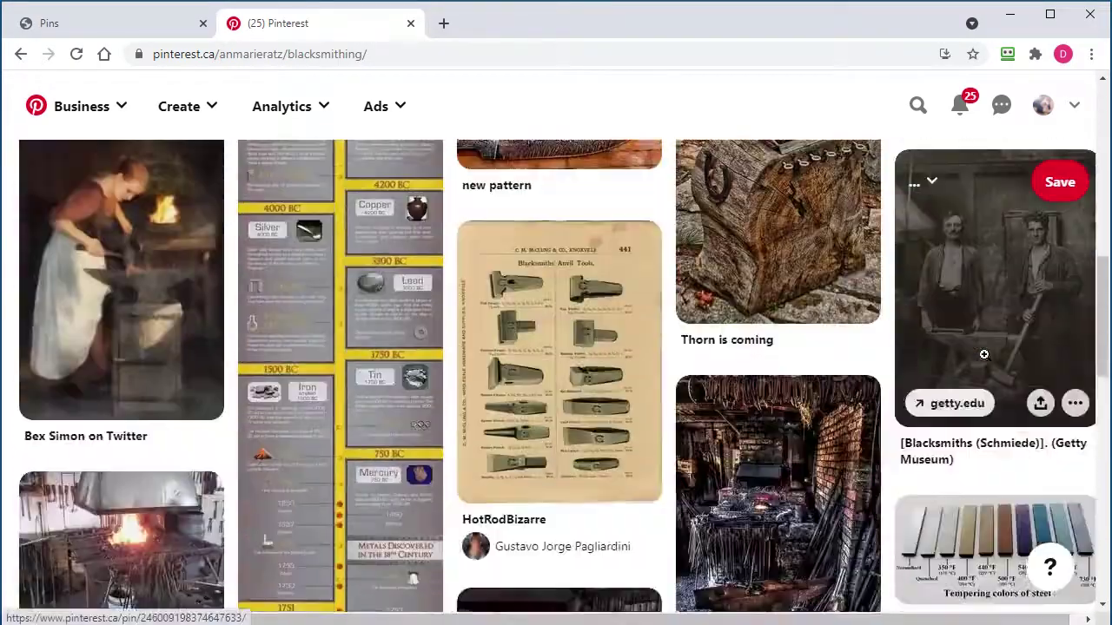
scroll(986, 361, "down", 3)
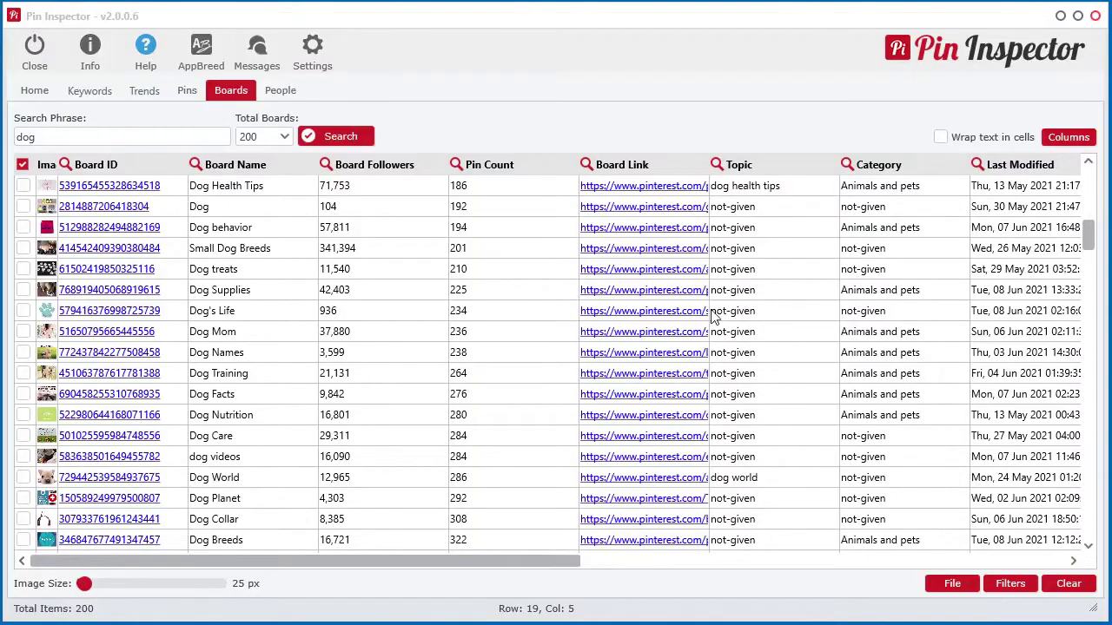
Extract and analyse all 210 pins from the Dog treats board
left_click(494, 270)
right_click(494, 270)
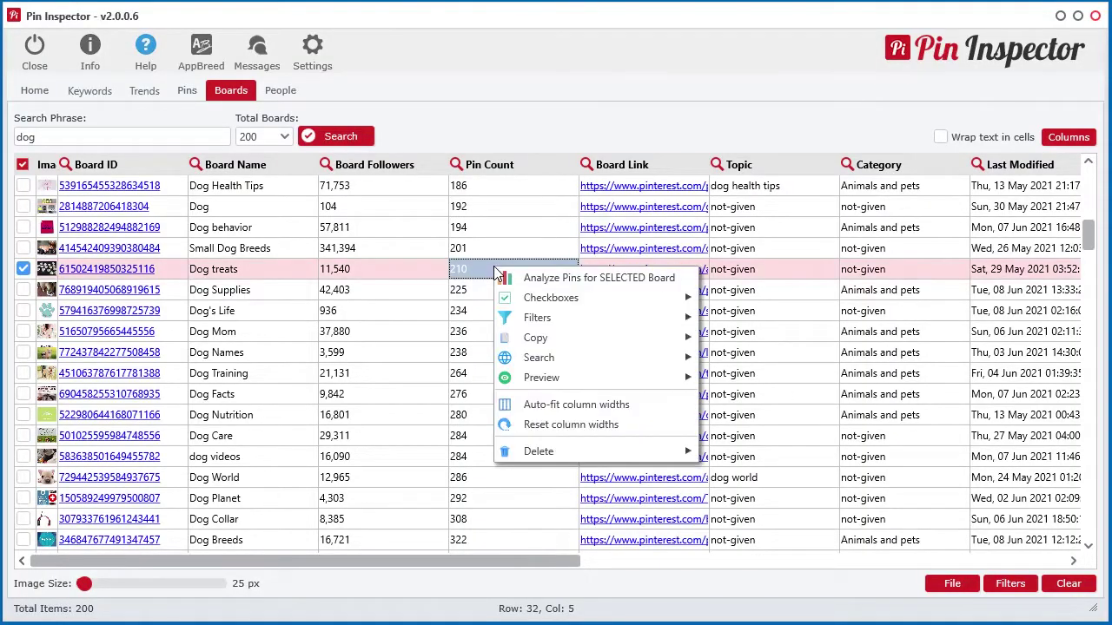
left_click(515, 276)
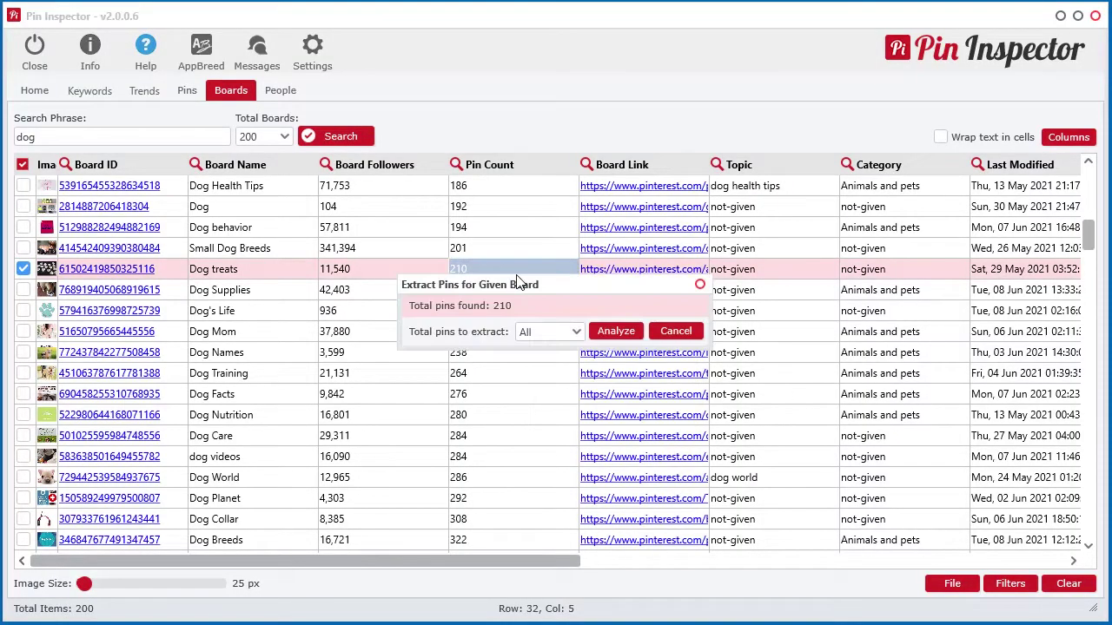
left_click(615, 331)
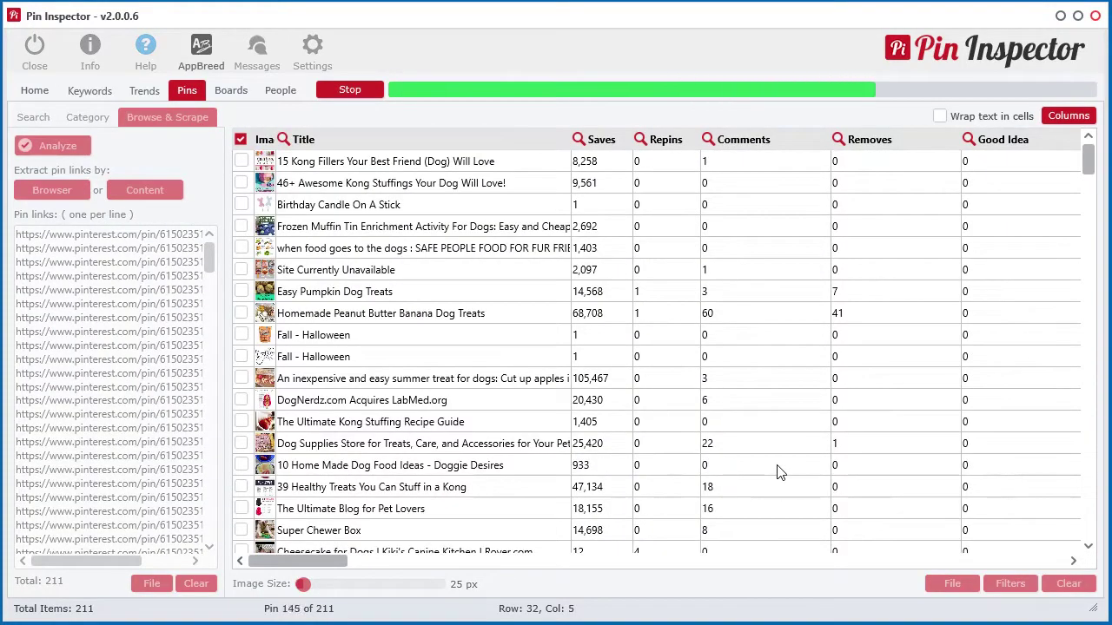
Sort pins by Saves descending after trying Repins, and enlarge thumbnails to about 121 px
left_click(597, 147)
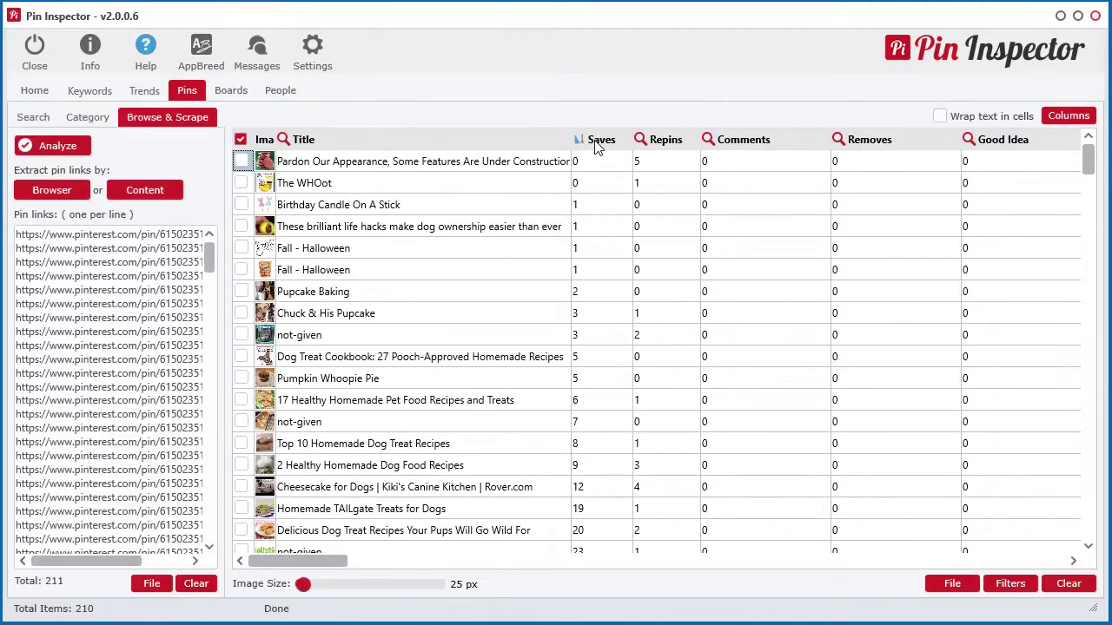
left_click(598, 144)
left_click(660, 140)
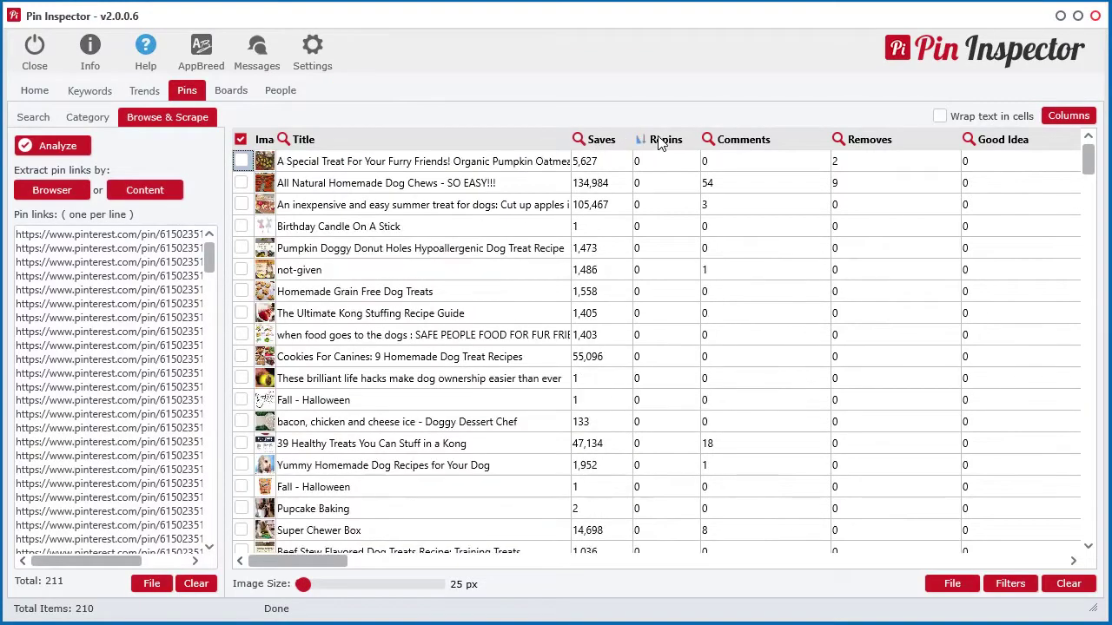
left_click(660, 141)
left_click(608, 143)
left_click(608, 143)
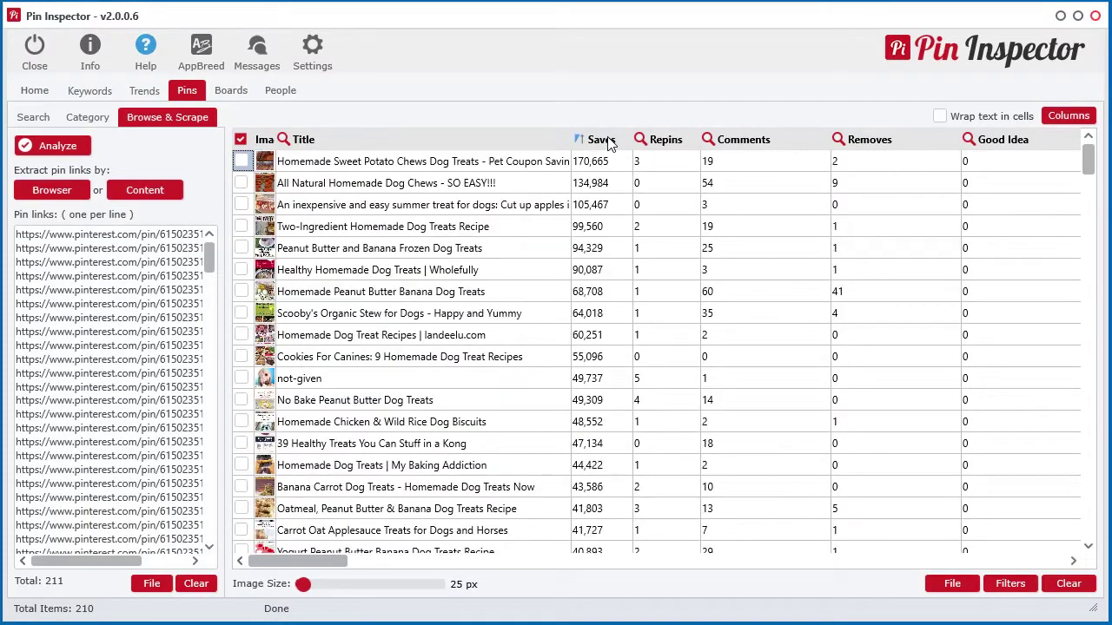
mouse_move(304, 587)
left_mouse_down()
mouse_move(438, 587)
mouse_move(301, 589)
left_mouse_up()
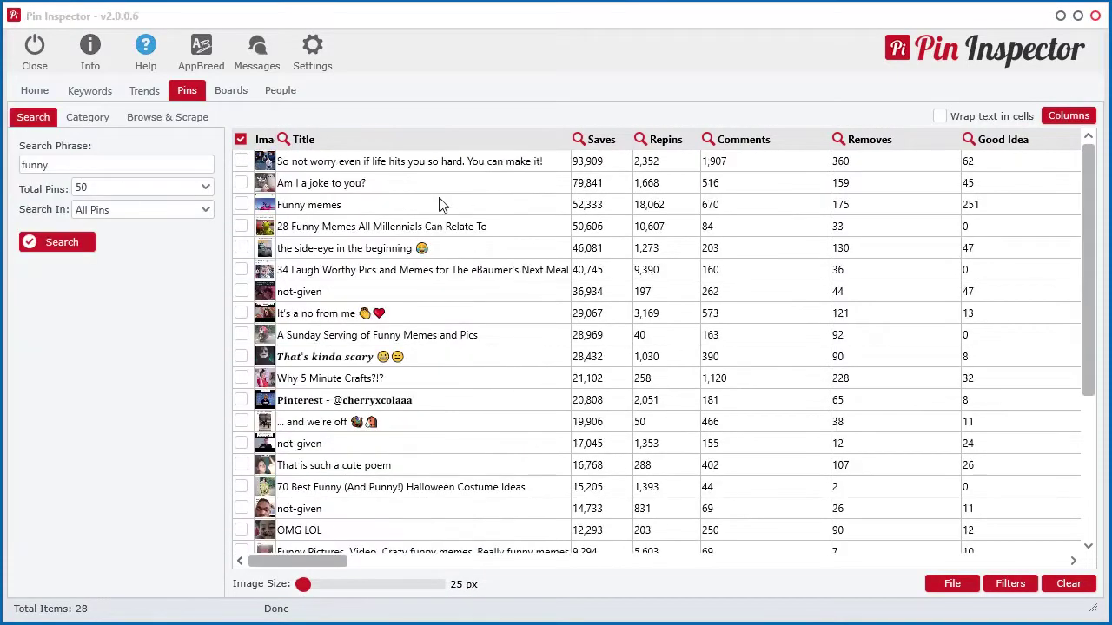
Tick funny pins 1, 2, 4, 5 and 6 and download their images and videos to the pins folder
left_click(241, 162)
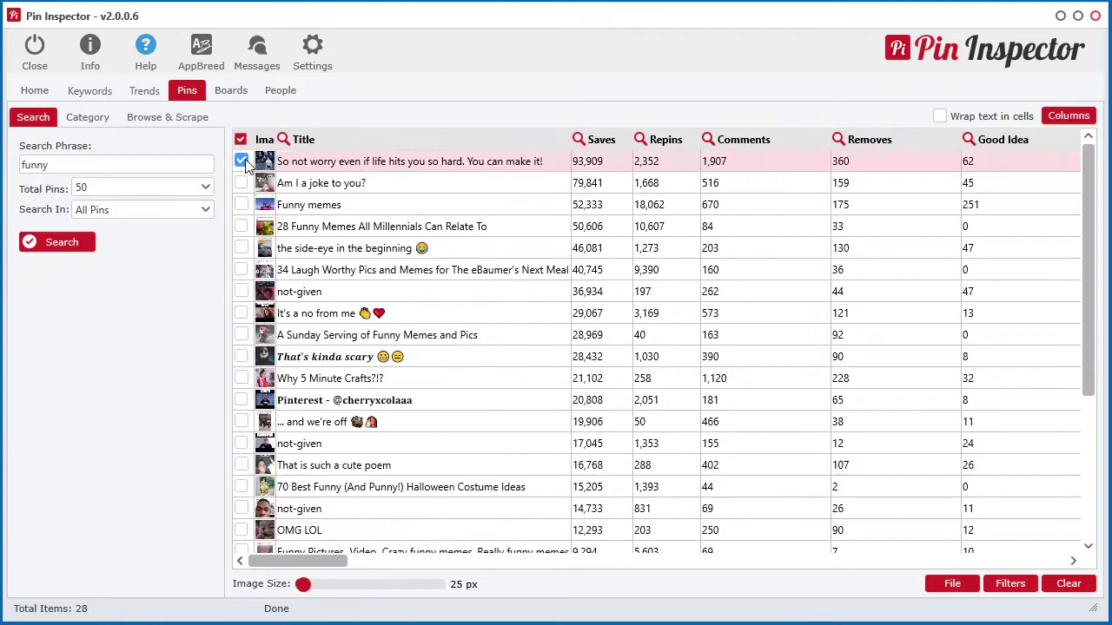
left_click(241, 184)
left_click(242, 227)
left_click(241, 249)
left_click(241, 271)
right_click(330, 246)
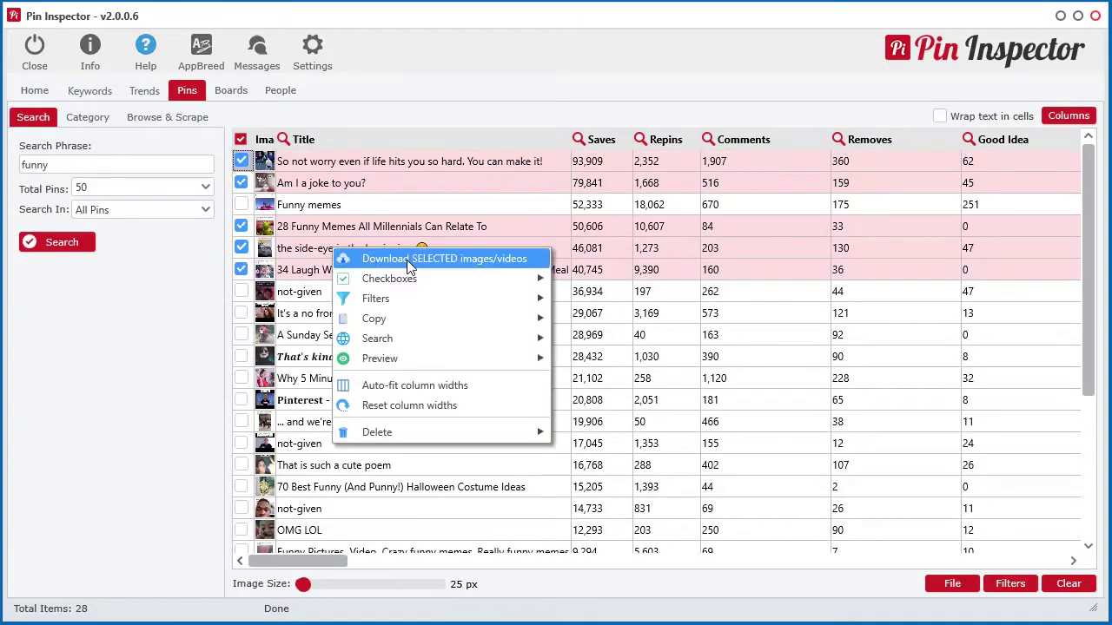
left_click(406, 257)
left_click(948, 598)
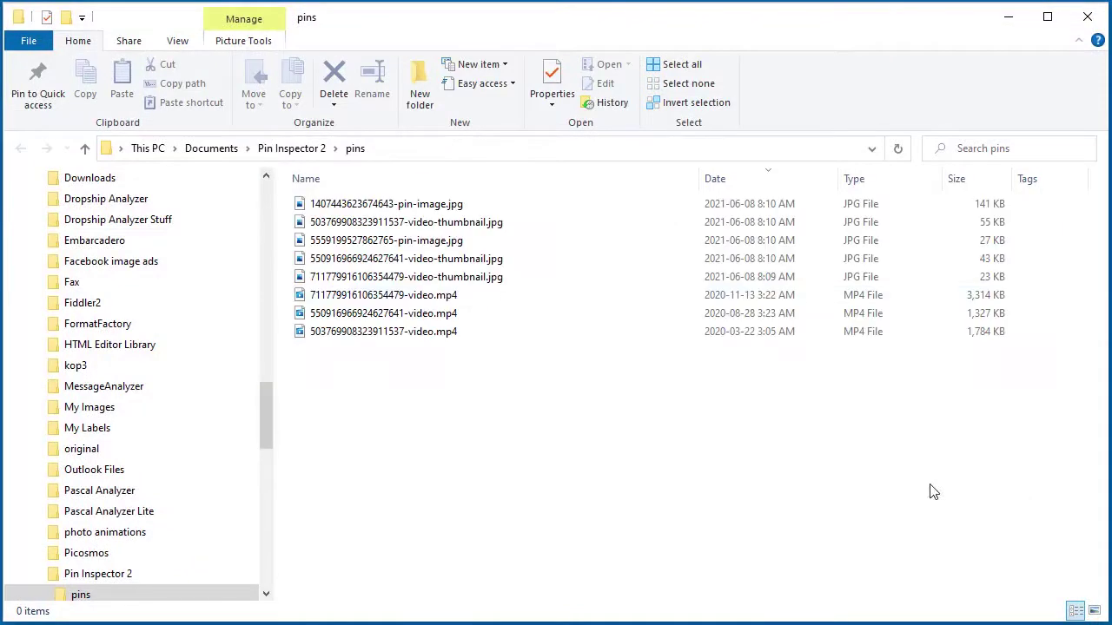
View the first downloaded pin image, step through four more files, and play the owl video
double_click(397, 205)
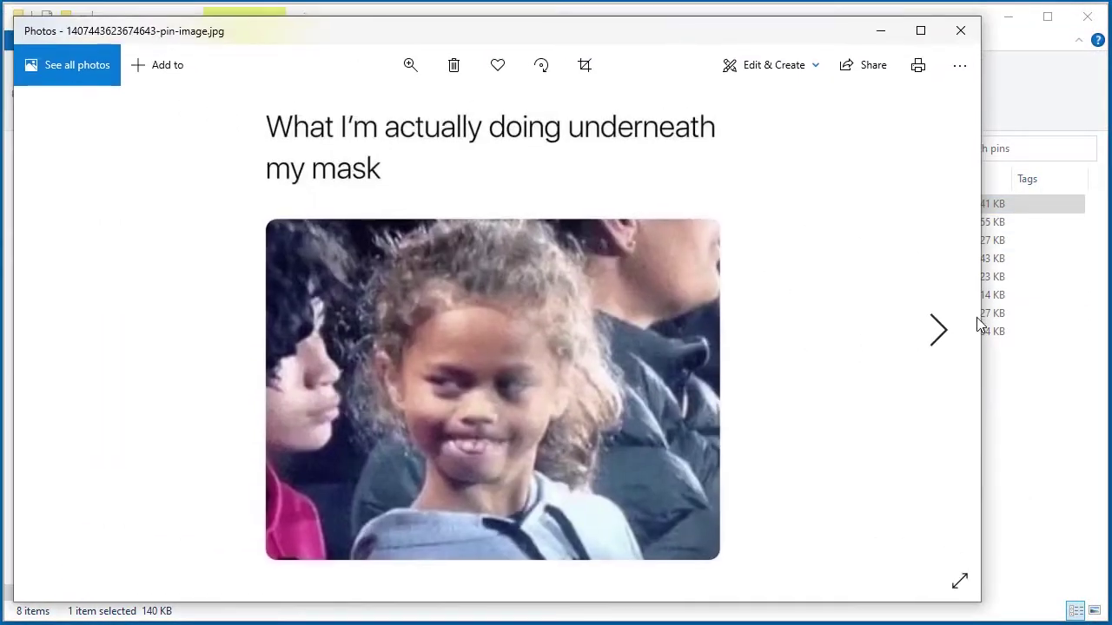
left_click(946, 333)
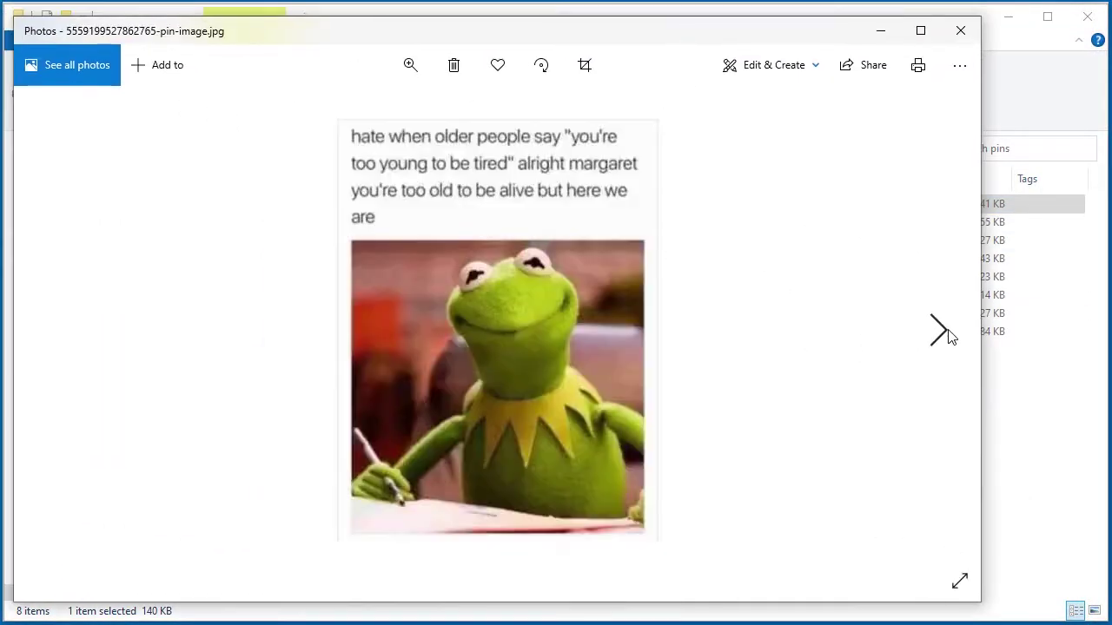
left_click(945, 333)
left_click(944, 333)
left_click(945, 333)
left_click(35, 581)
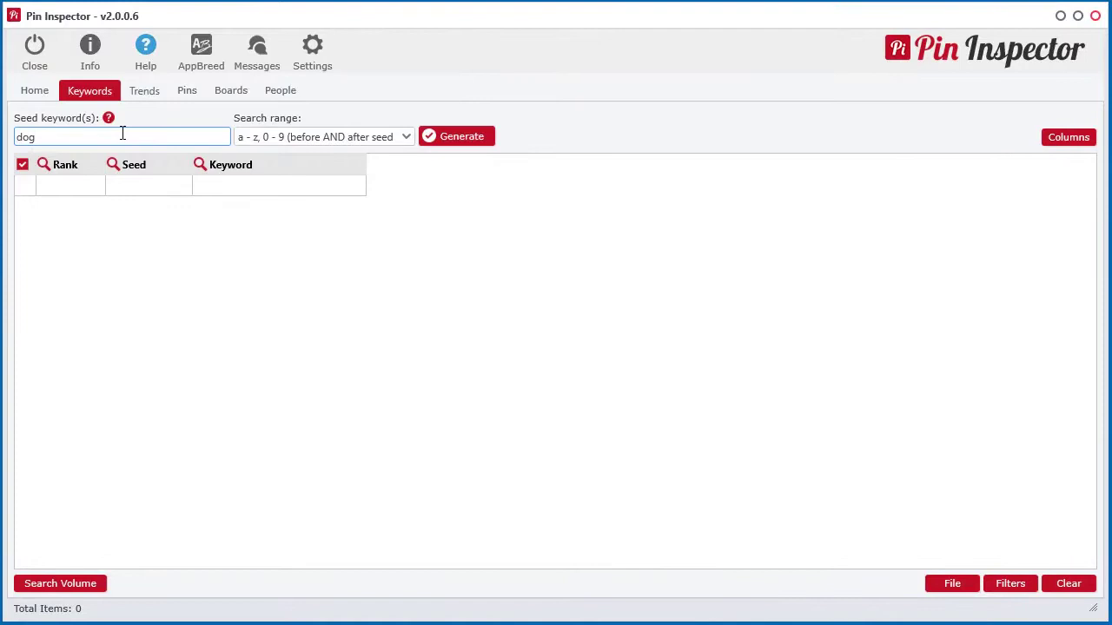
Generate 428 keyword ideas for 'dog' and sort them by Rank
left_click(460, 136)
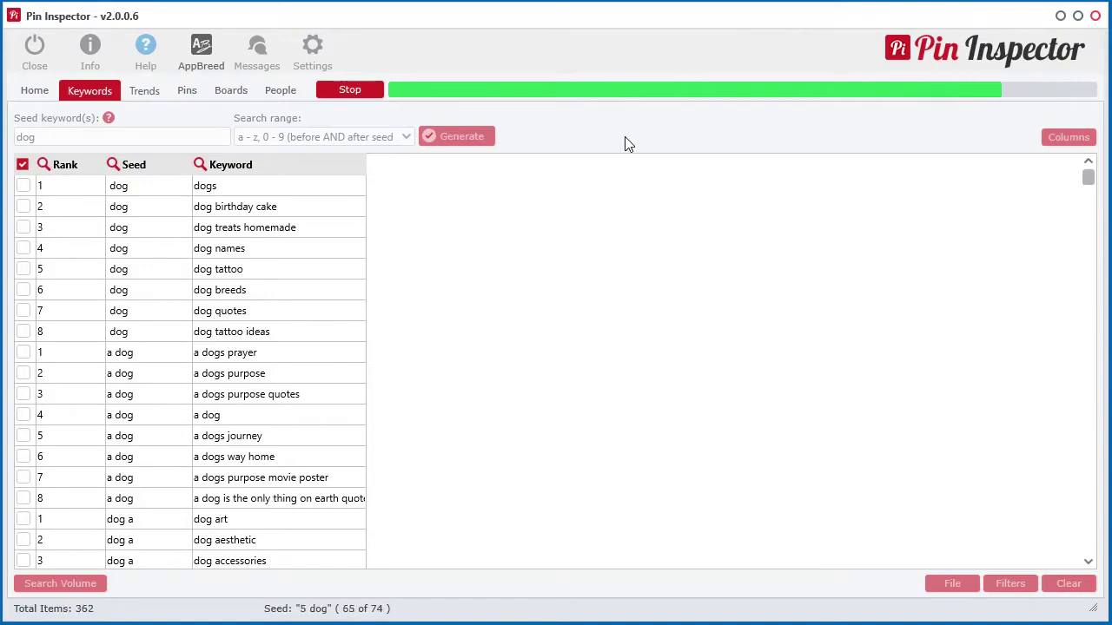
mouse_move(1087, 176)
left_mouse_down()
mouse_move(1088, 521)
mouse_move(1079, 174)
left_mouse_up()
left_click(70, 166)
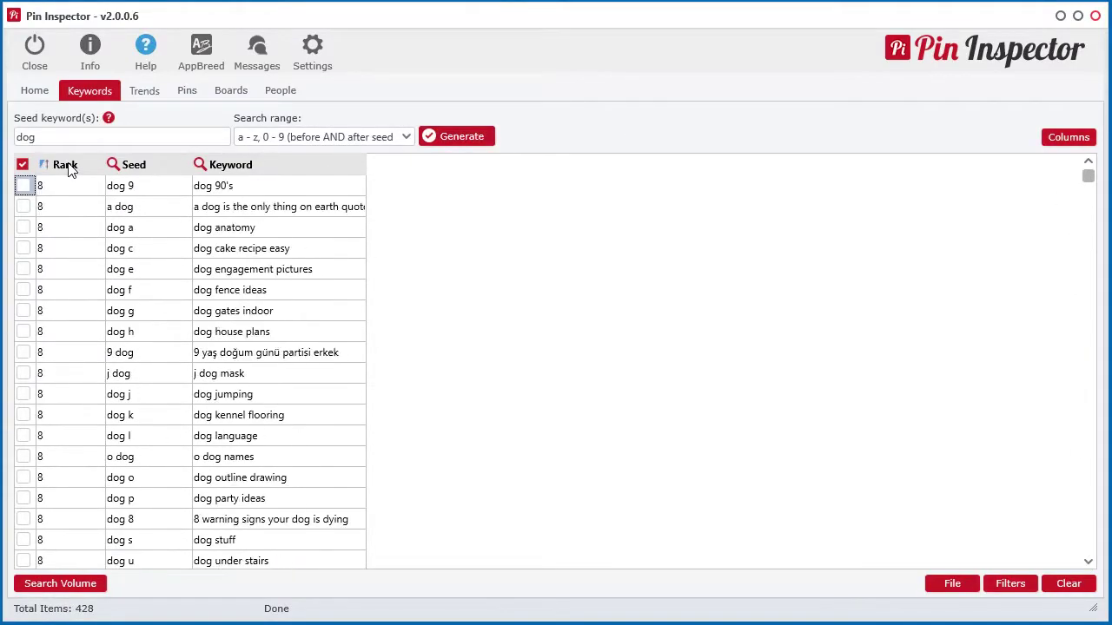
left_click(70, 166)
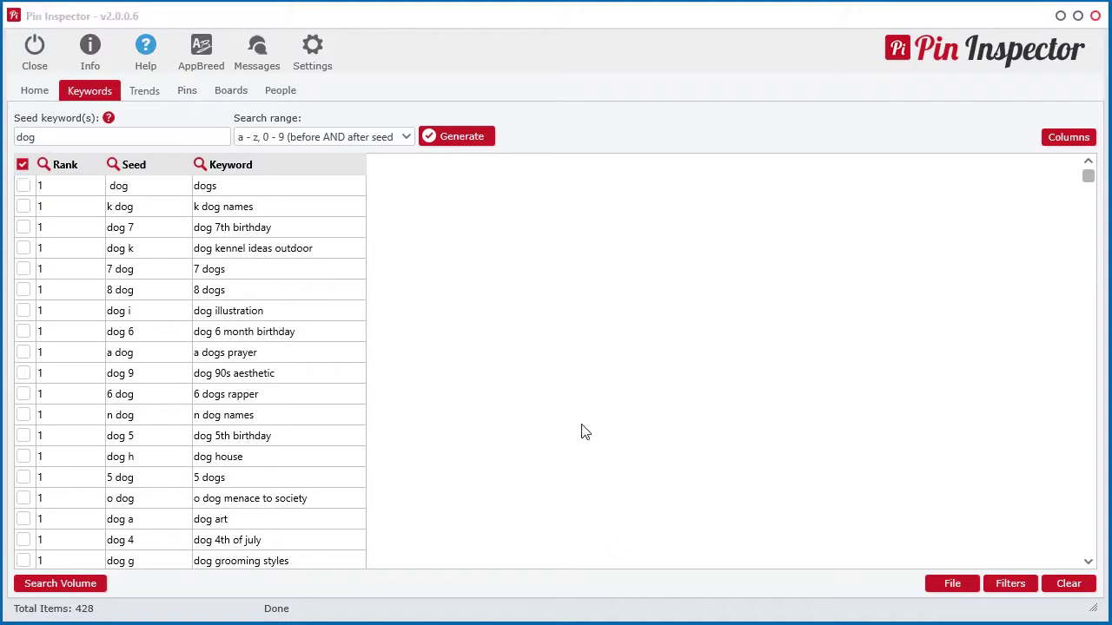
Add Monthly Search, CPC and Competition from the Keyword Stats CSV, sorting by highest competition
left_click(64, 584)
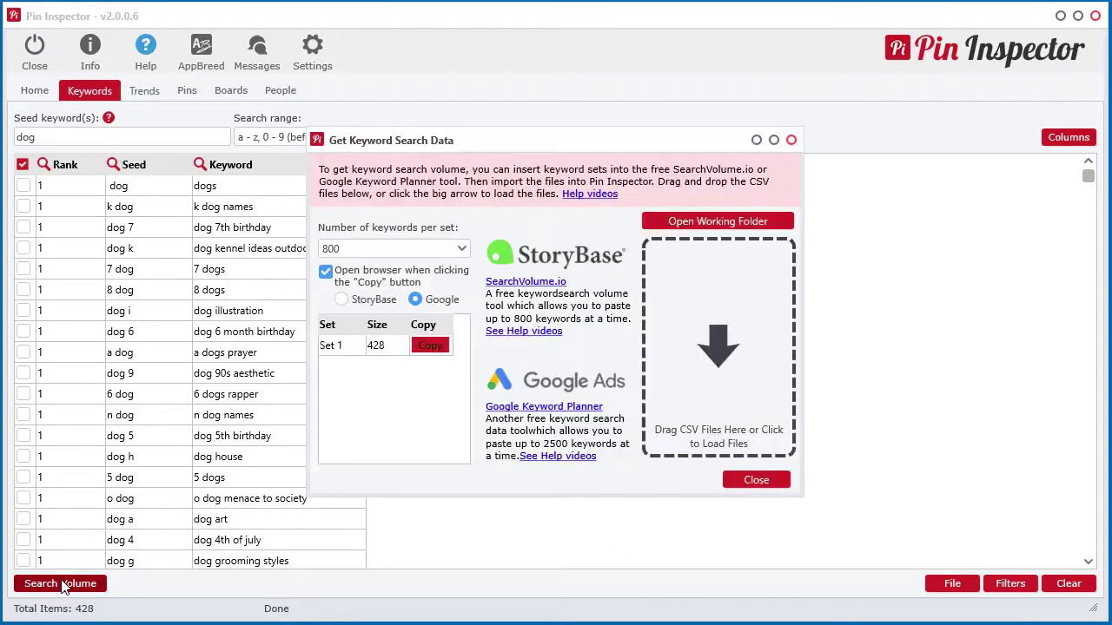
left_click(698, 221)
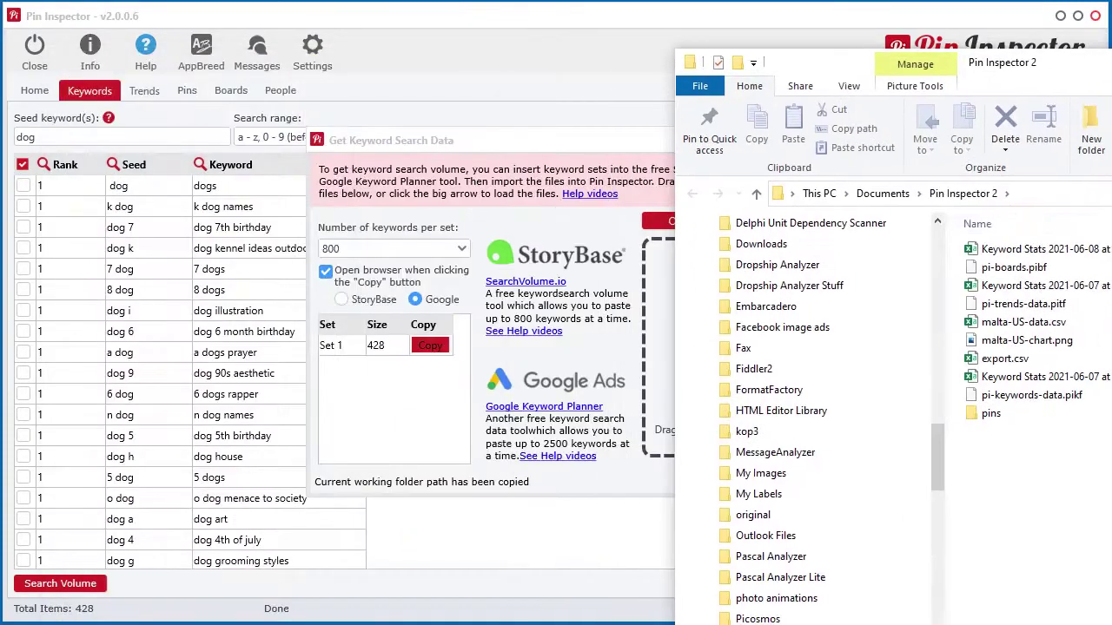
left_click_drag(1042, 249, 658, 326)
left_click(395, 167)
left_click(393, 171)
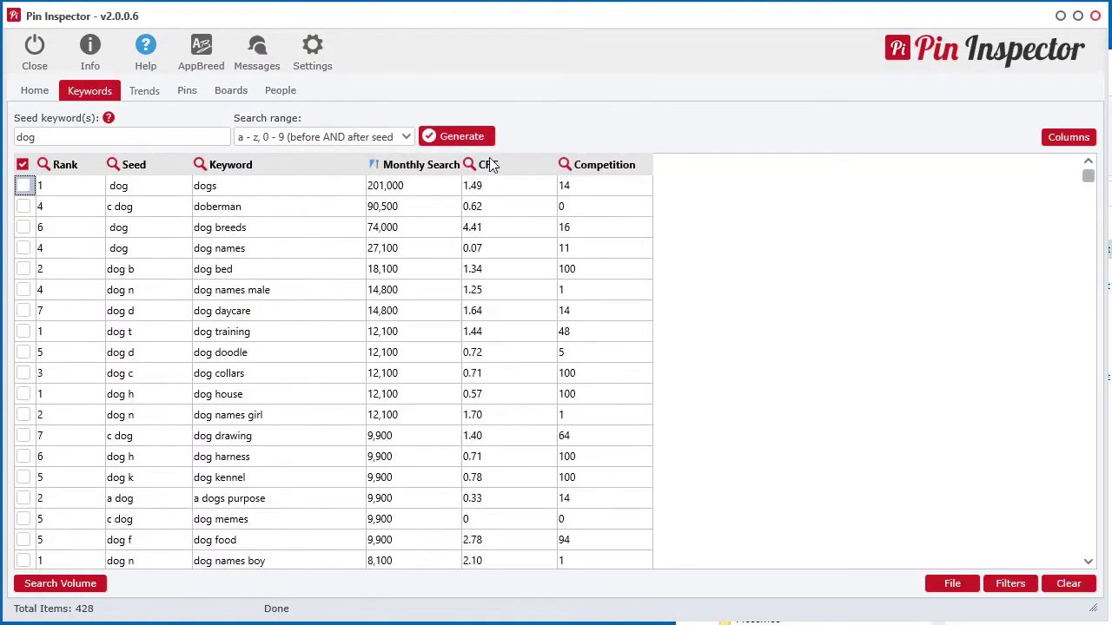
left_click(489, 165)
left_click(489, 165)
left_click(599, 165)
left_click(599, 167)
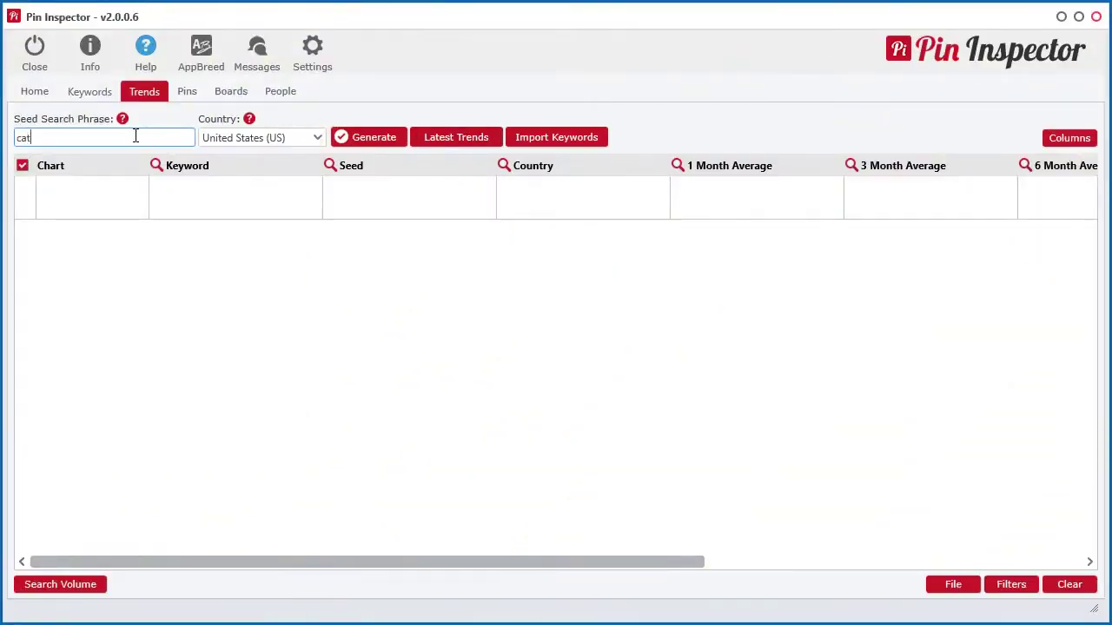
Generate 100 trend keywords for 'cat' and view the cat pfp chart as bars, then lines
left_click(363, 146)
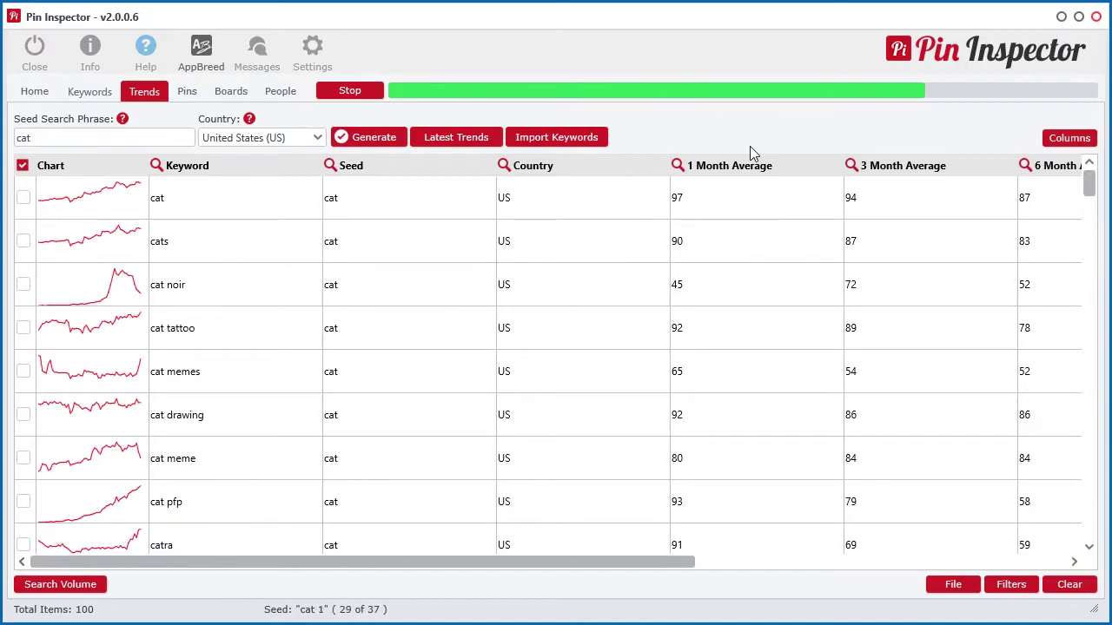
scroll(203, 258, "down", 2)
left_click(116, 332)
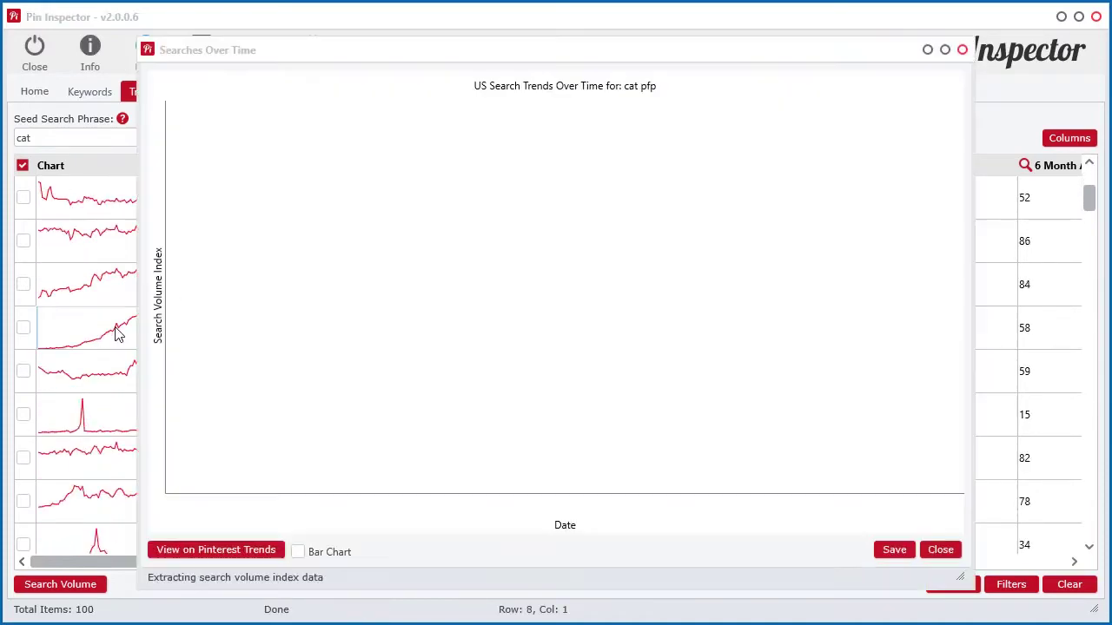
left_click(345, 554)
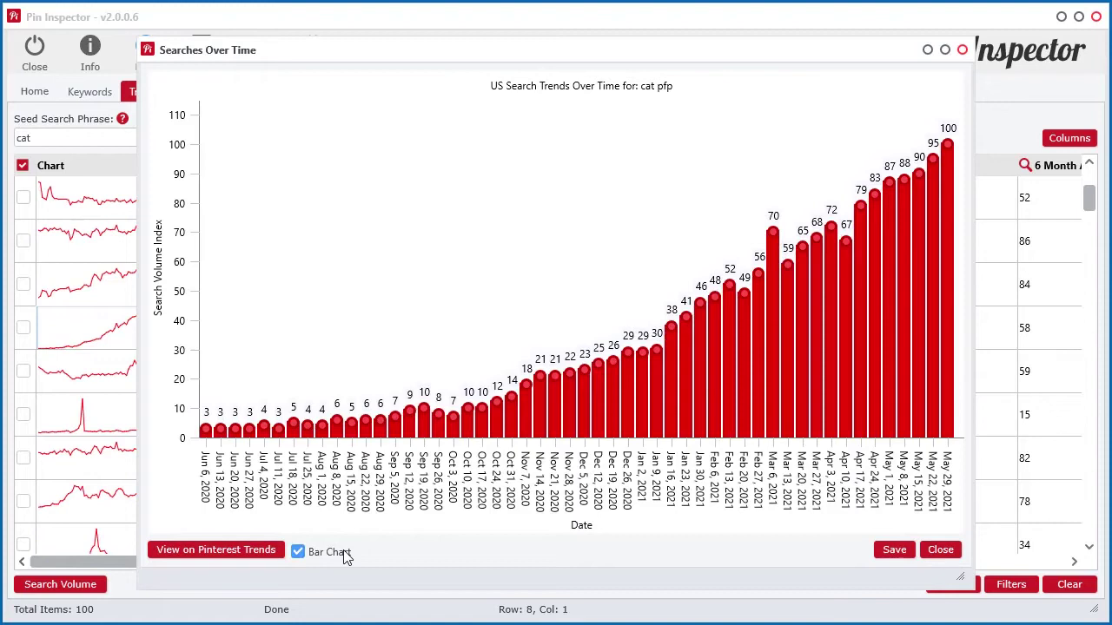
left_click(349, 554)
left_click(941, 550)
Rank the cat trend keywords by 1 Month Average, highest first
mouse_move(669, 560)
left_mouse_down()
mouse_move(1027, 565)
mouse_move(675, 561)
left_mouse_up()
left_click(721, 175)
left_click(745, 174)
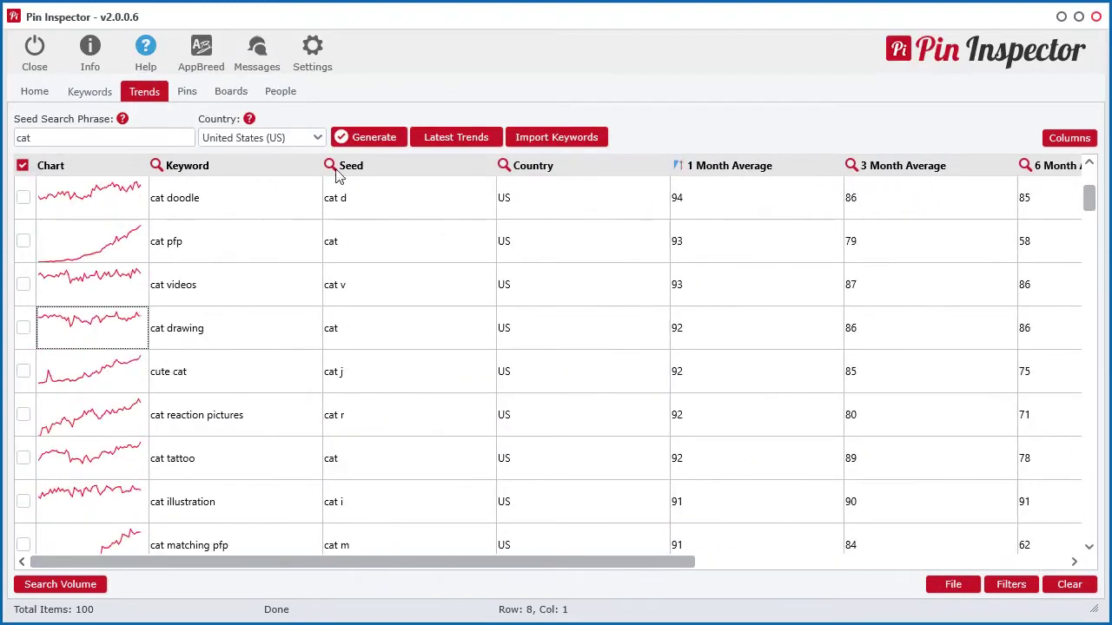
Open the trend chart for cat doodle
left_click(100, 204)
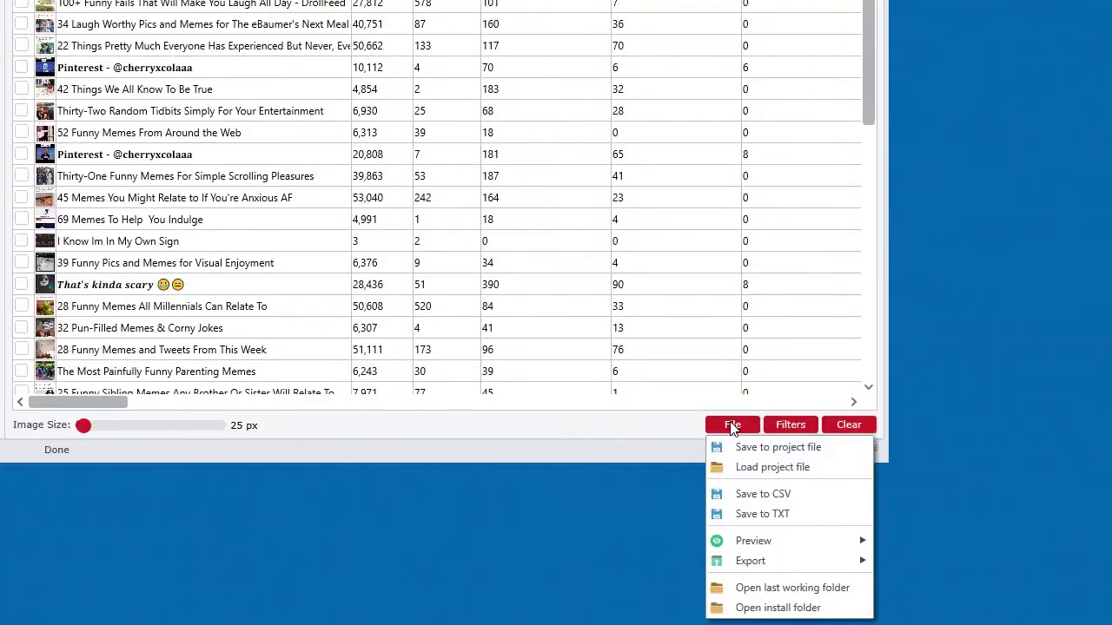
Export the funny pins as an Interactive HTML report and look over its Report page
mouse_move(784, 563)
left_click(927, 582)
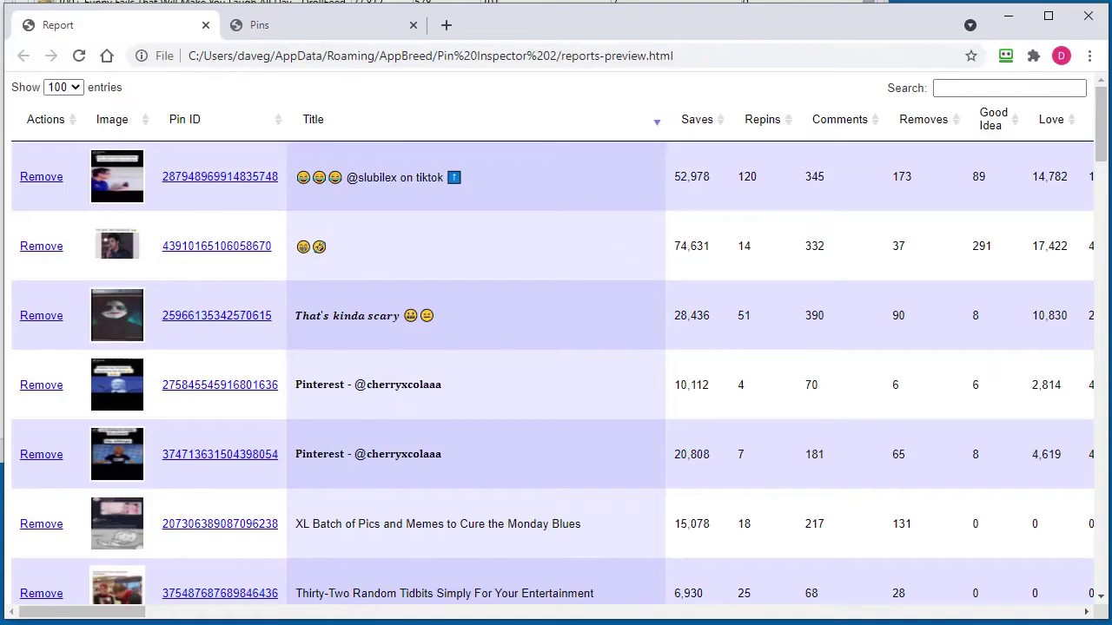
scroll(130, 196, "down", 3)
left_click_drag(76, 611, 244, 617)
On the report's Pins page, sort by Repins then Comments and widen column C for full titles
left_click(260, 24)
scroll(428, 341, "down", 10)
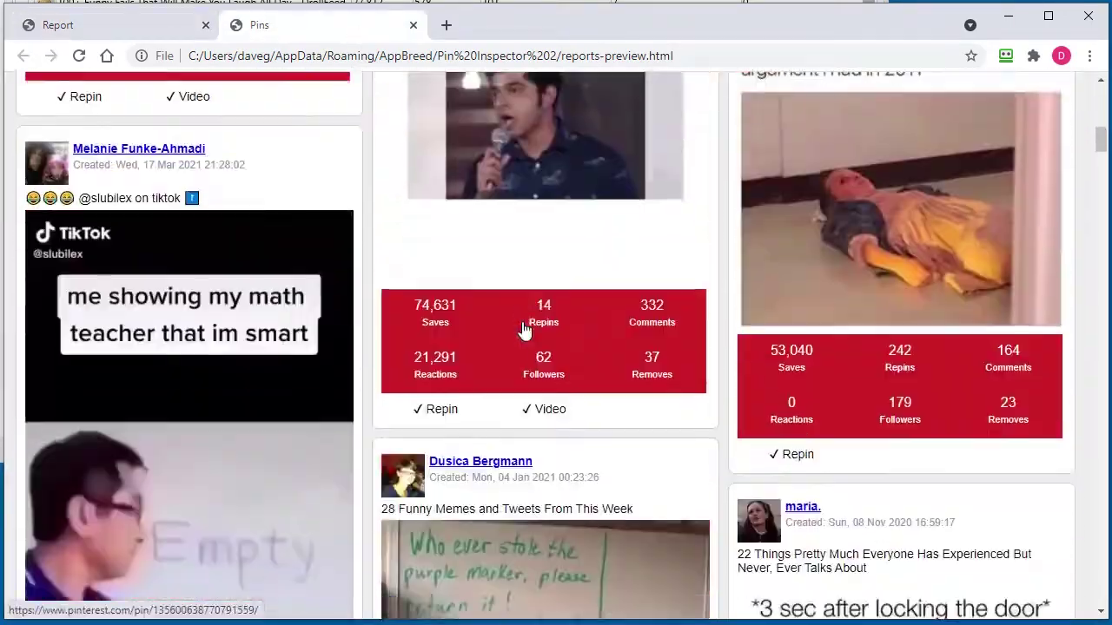
scroll(428, 341, "up", 10)
left_click(248, 132)
left_click(321, 133)
scroll(851, 177, "down", 15)
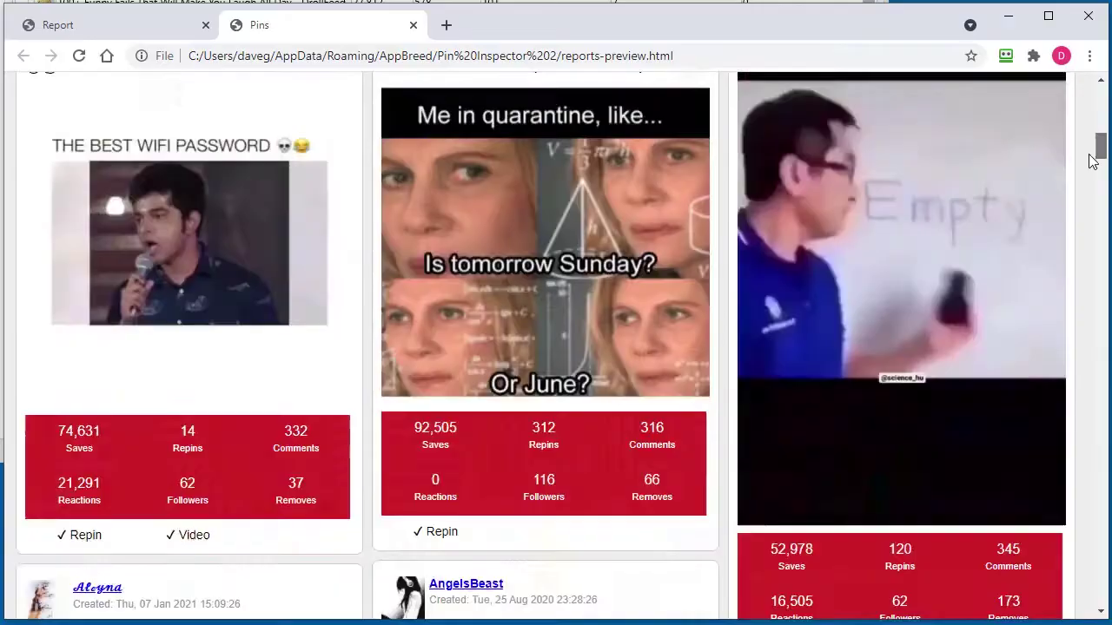
scroll(868, 169, "down", 10)
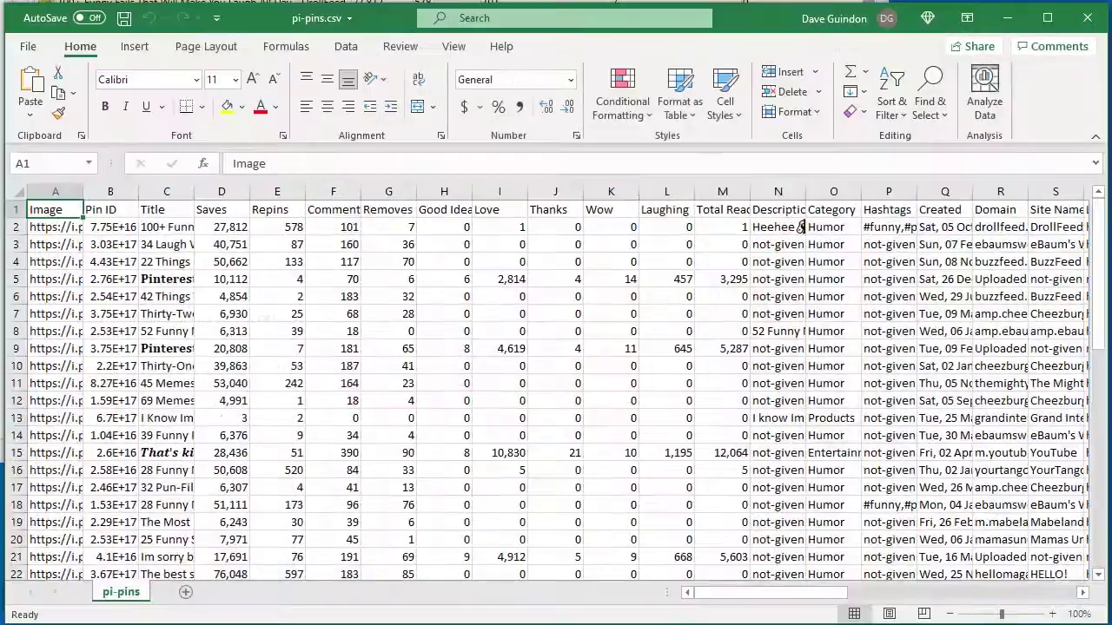
scroll(224, 299, "down", 5)
left_click_drag(263, 202, 620, 201)
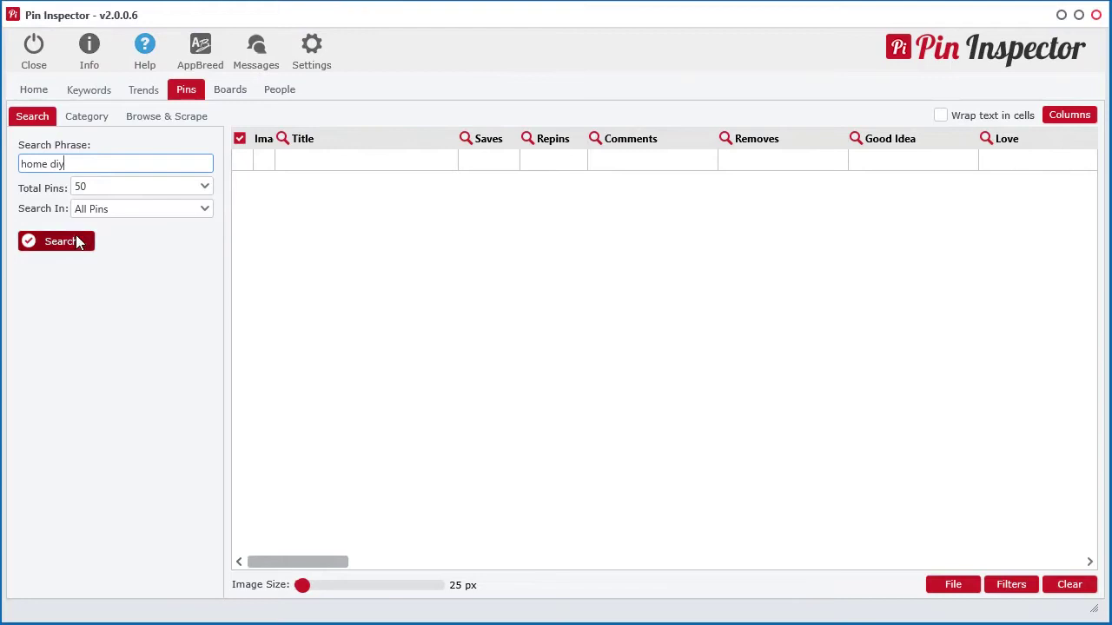
Search 'home diy' for 50 pins, sort by Saves descending, and widen the Title column
left_click(77, 243)
left_click_drag(287, 562, 294, 587)
left_click(488, 139)
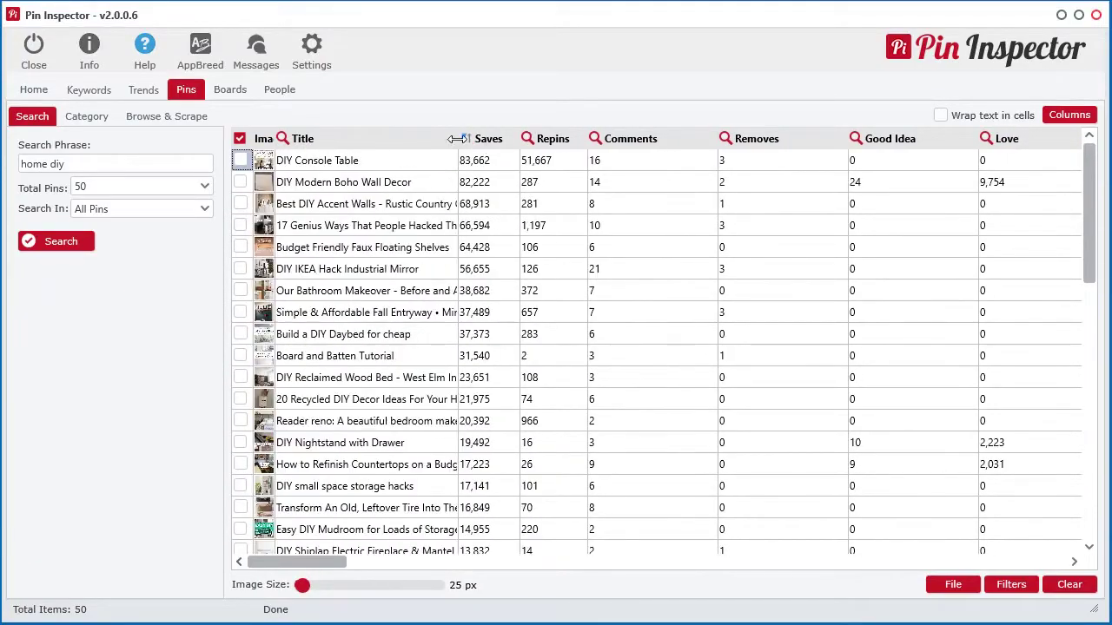
left_click_drag(458, 139, 569, 138)
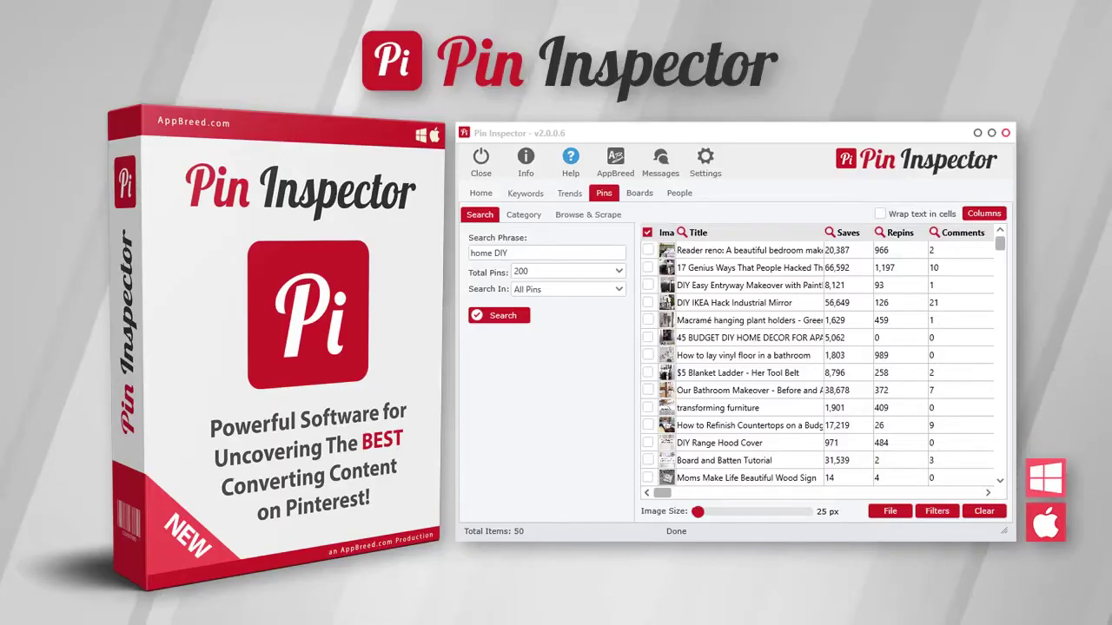